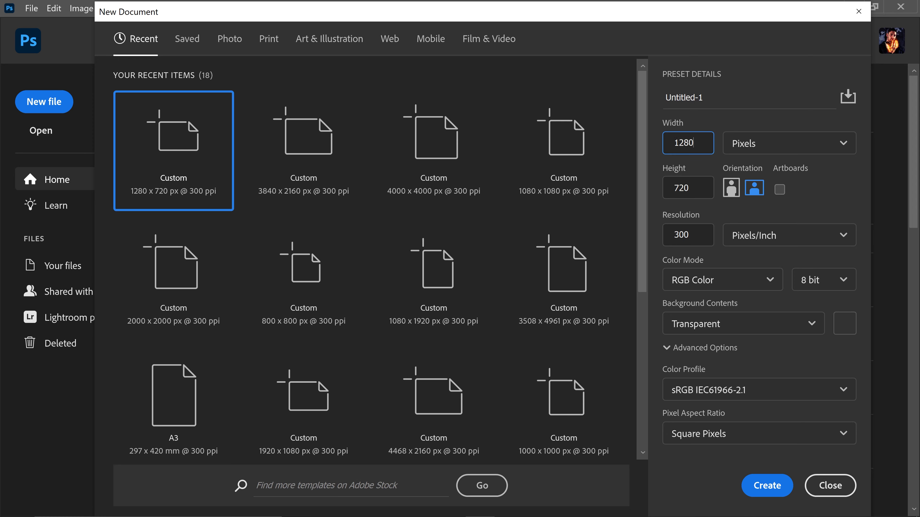
Step: Create a new 1280 x 720 px document at 300 pixels/inch with RGB Color and a transparent background
{"action": "key", "text": "Tab"}
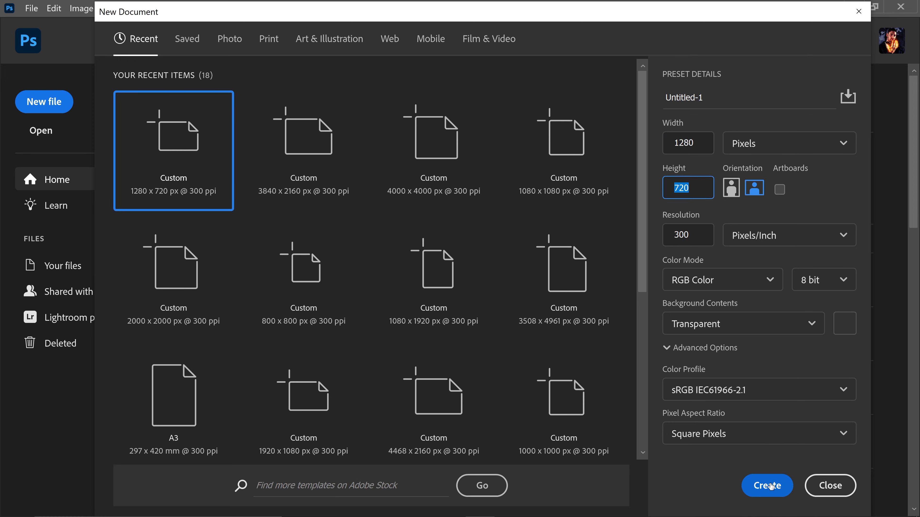
{"action": "left_click", "coordinate": [769, 486]}
{"action": "scroll", "coordinate": [365, 293], "scroll_direction": "up", "scroll_amount": 3}
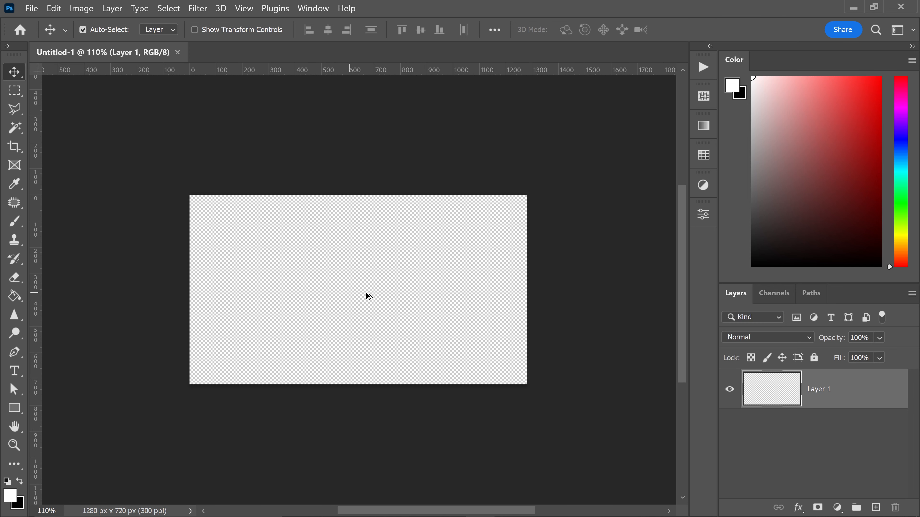
Step: Add a Solid Color fill layer in white (ffffff) as the background
{"action": "left_click", "coordinate": [839, 508]}
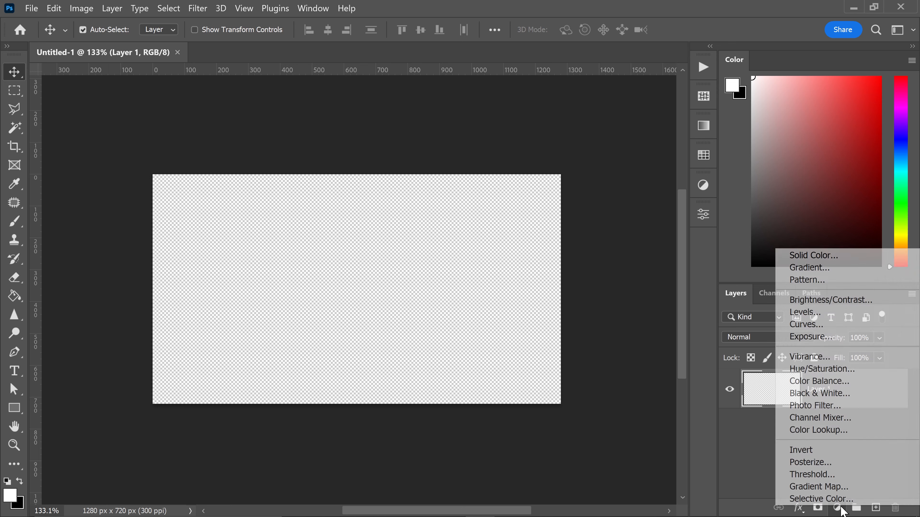
{"action": "left_click", "coordinate": [803, 258]}
{"action": "left_click_drag", "start_coordinate": [611, 205], "coordinate": [470, 138]}
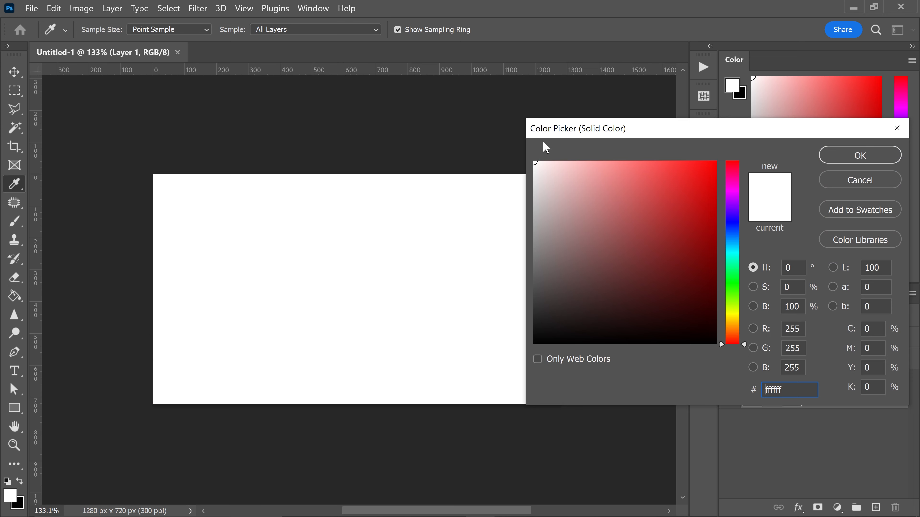
{"action": "left_click", "coordinate": [840, 156]}
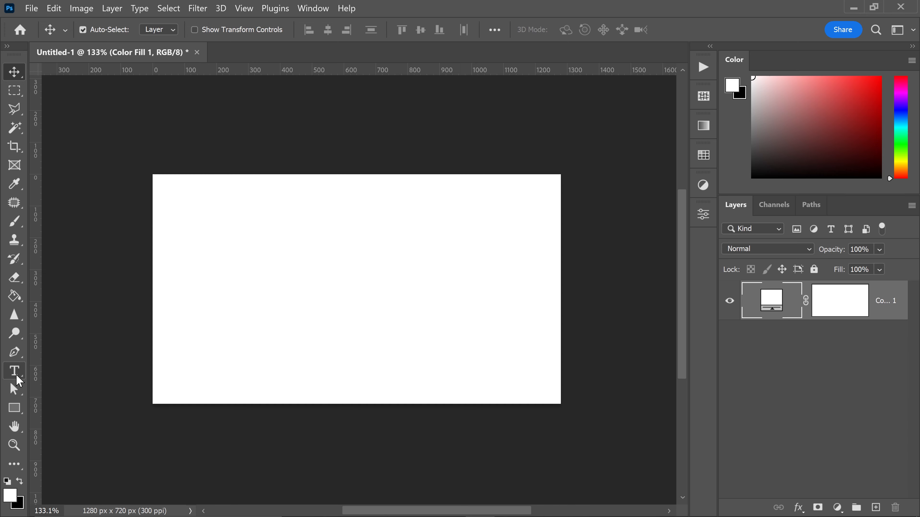
Step: Add the horizontal text FUNKY across the full canvas width in black, using Adobe Clean Black at 97 pt
{"action": "left_click", "coordinate": [17, 377]}
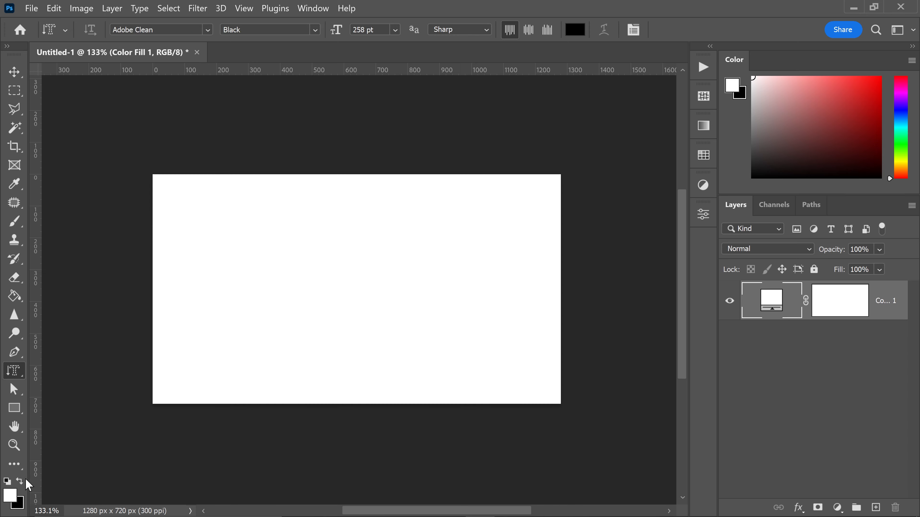
{"action": "left_click", "coordinate": [21, 483]}
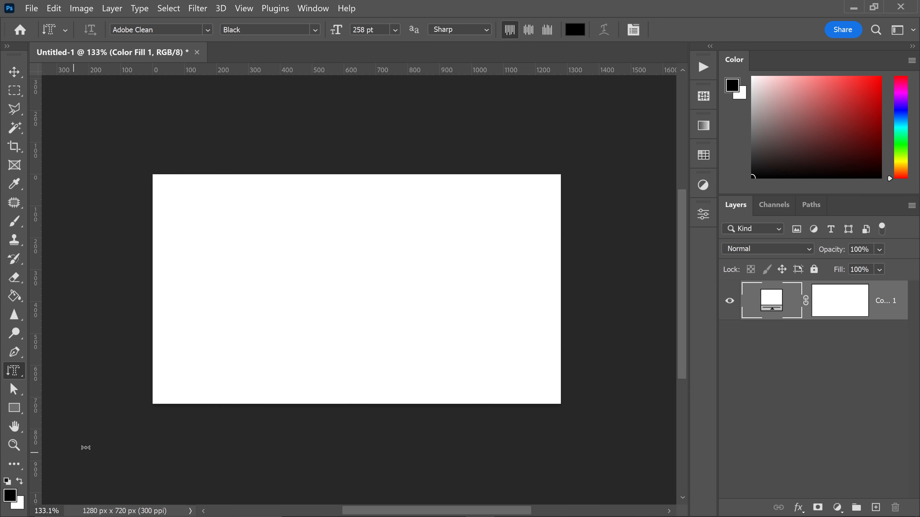
{"action": "key", "text": "shift+t"}
{"action": "left_click_drag", "start_coordinate": [153, 228], "coordinate": [561, 349]}
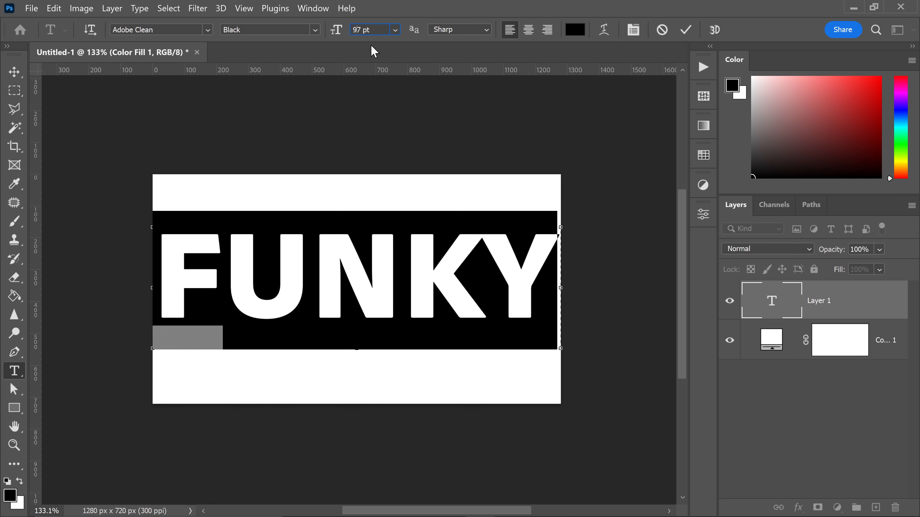
{"action": "double_click", "coordinate": [353, 30]}
{"action": "left_click", "coordinate": [315, 30]}
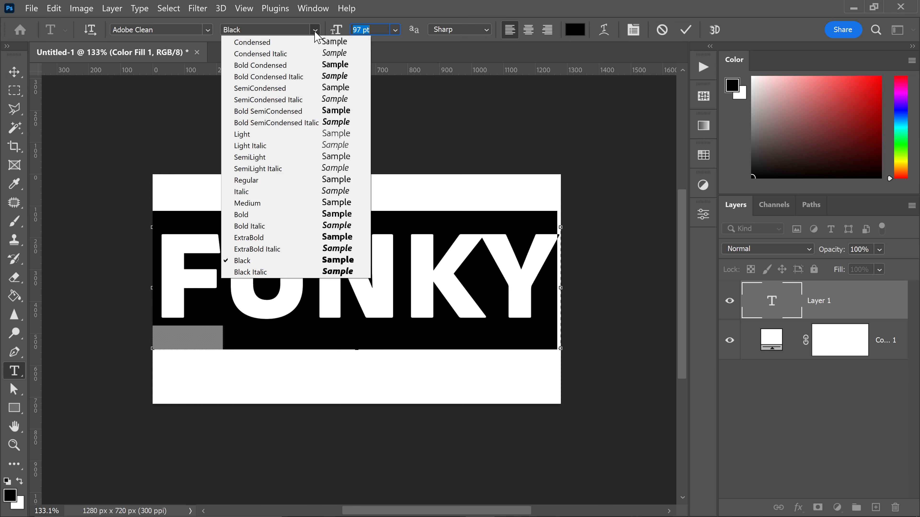
{"action": "left_click", "coordinate": [289, 261]}
{"action": "left_click", "coordinate": [484, 261]}
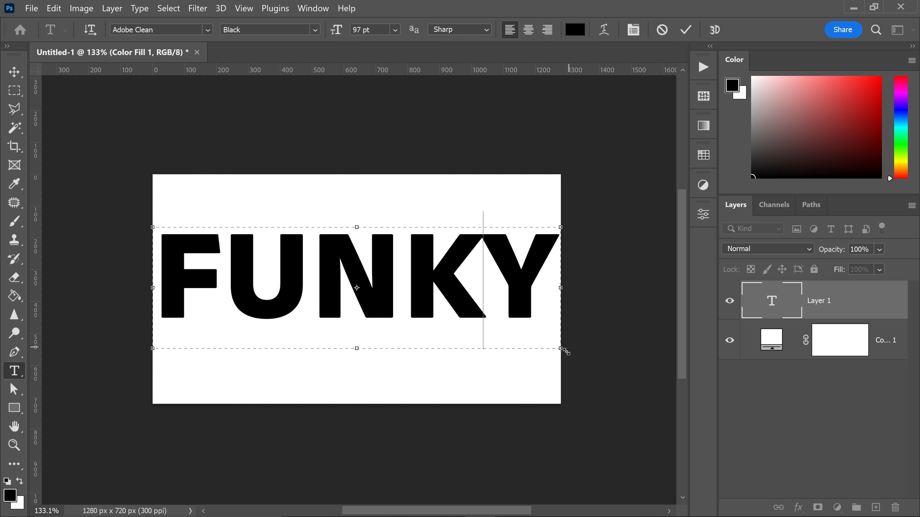
{"action": "left_click_drag", "start_coordinate": [566, 351], "coordinate": [562, 322]}
{"action": "left_click", "coordinate": [14, 72]}
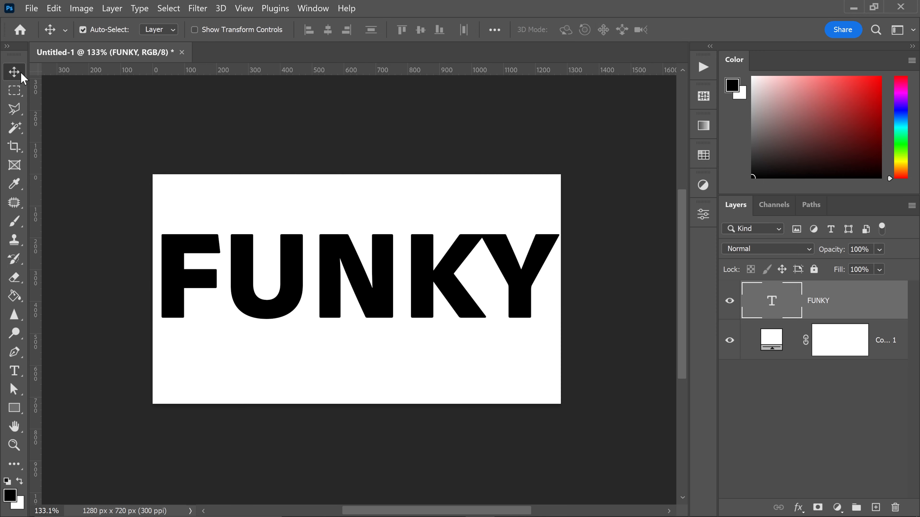
Step: Scale the FUNKY text proportionally about its center to about 94%
{"action": "key", "text": "ctrl+t"}
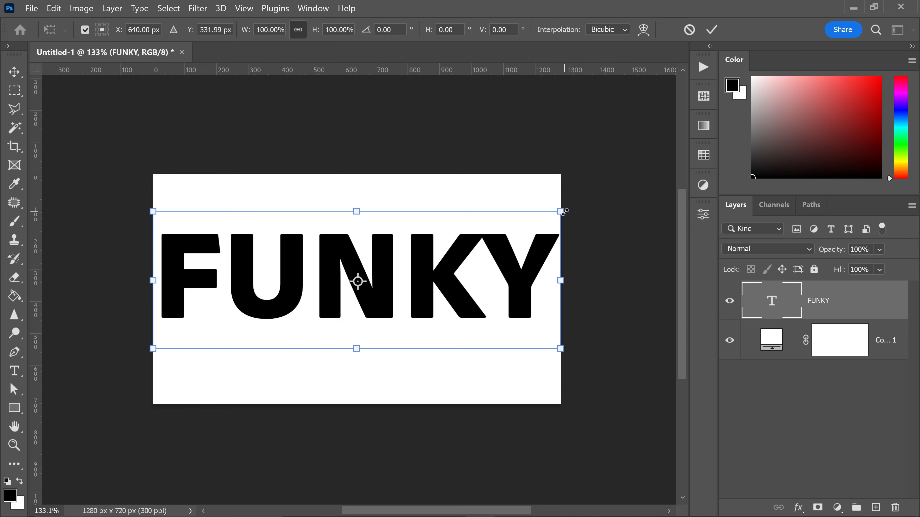
{"action": "left_click_drag", "start_coordinate": [562, 211], "coordinate": [552, 214]}
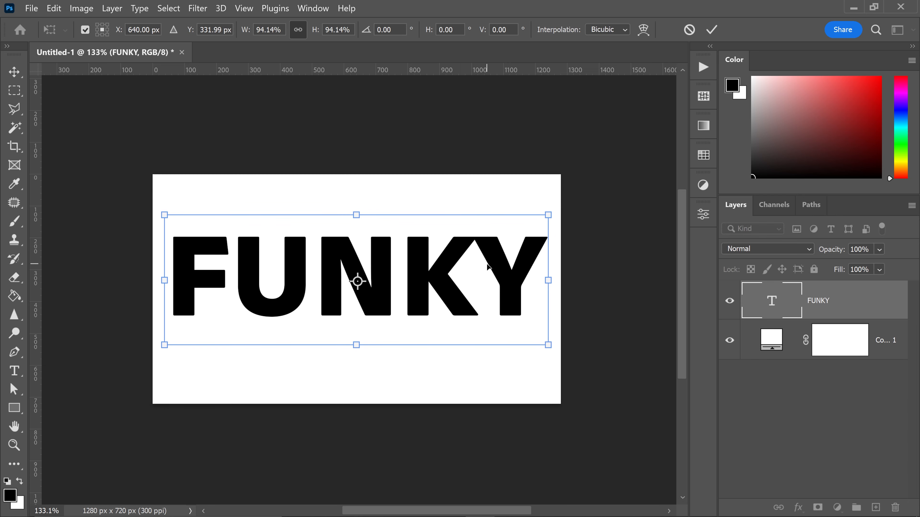
{"action": "key", "text": "Return"}
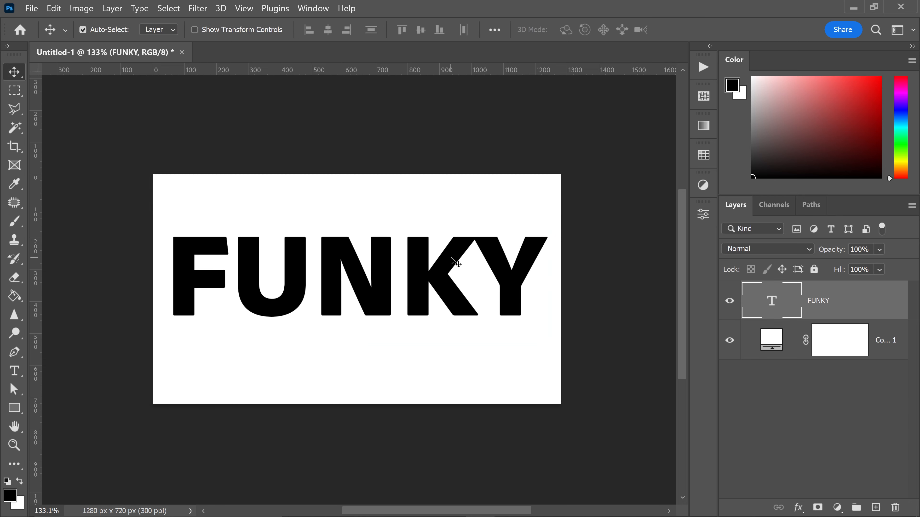
Step: Apply a Color Overlay layer style in yellow FFC000 to the FUNKY text layer
{"action": "double_click", "coordinate": [866, 305]}
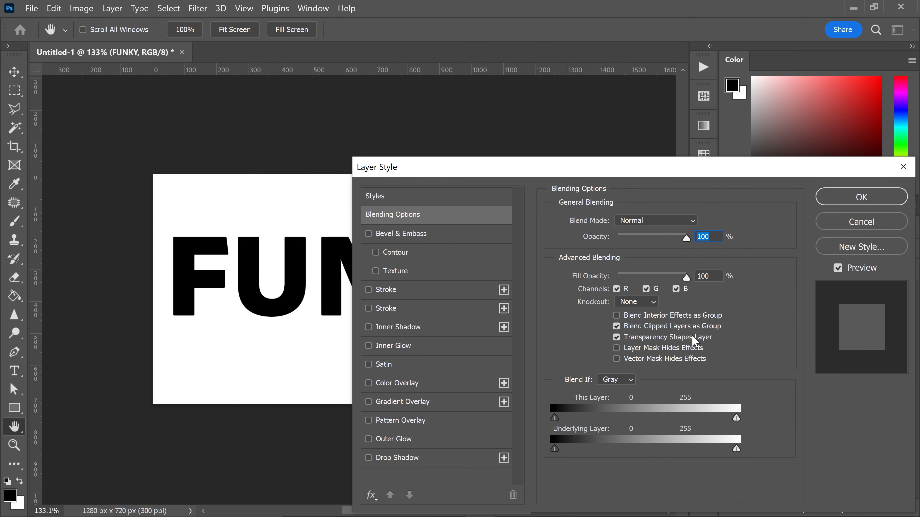
{"action": "left_click", "coordinate": [420, 383]}
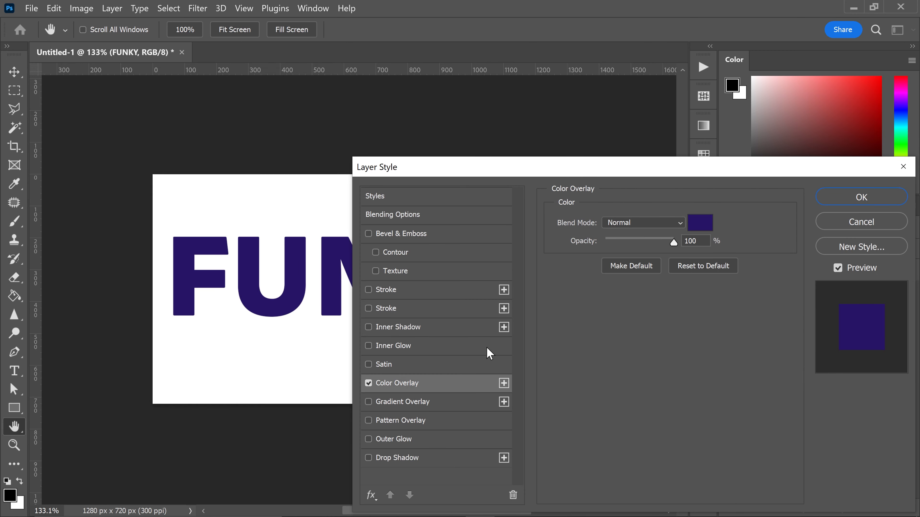
{"action": "left_click", "coordinate": [697, 227]}
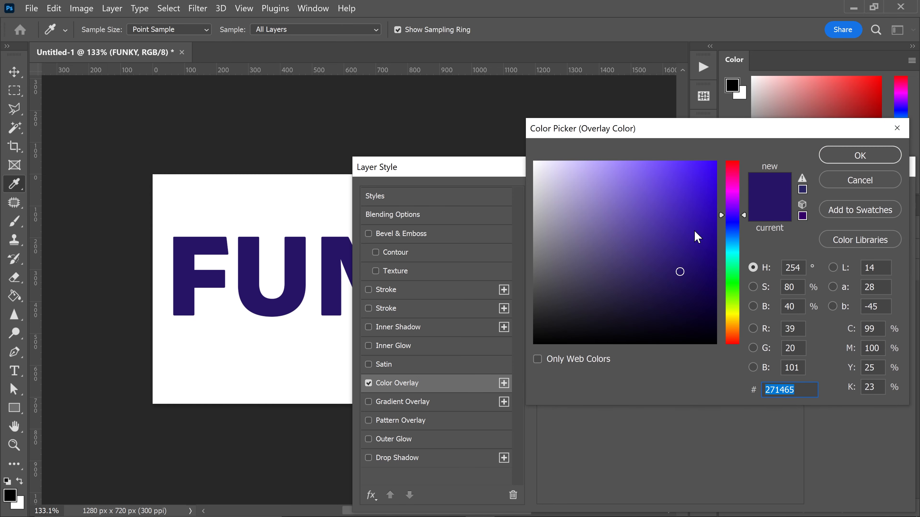
{"action": "type", "text": "F"}
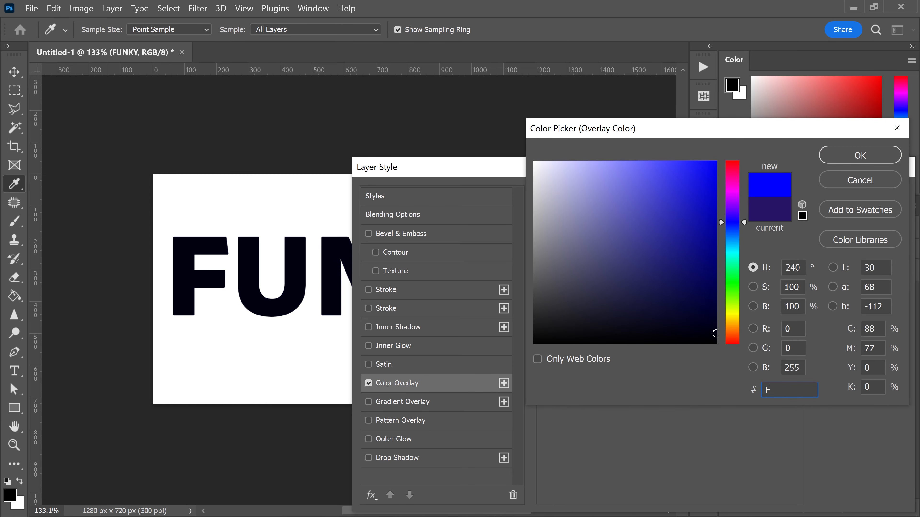
{"action": "type", "text": "FC000"}
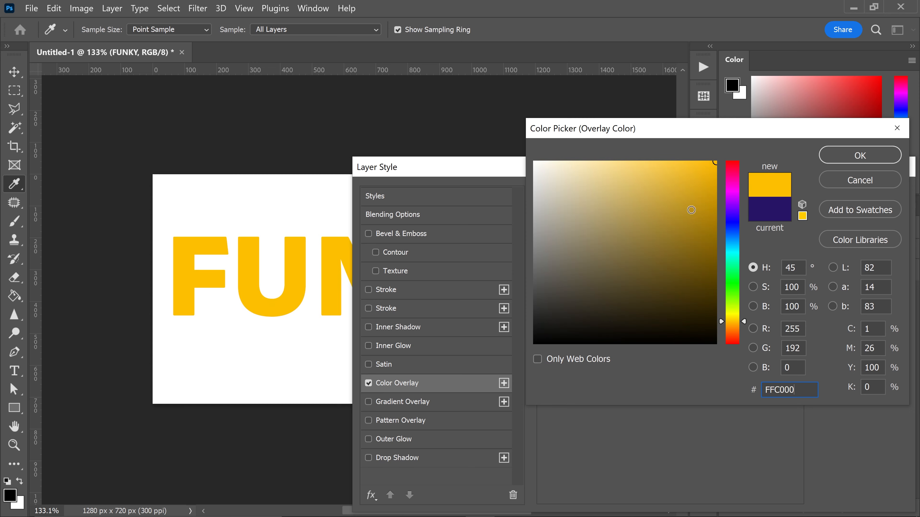
{"action": "left_click", "coordinate": [840, 157]}
{"action": "left_click", "coordinate": [840, 198]}
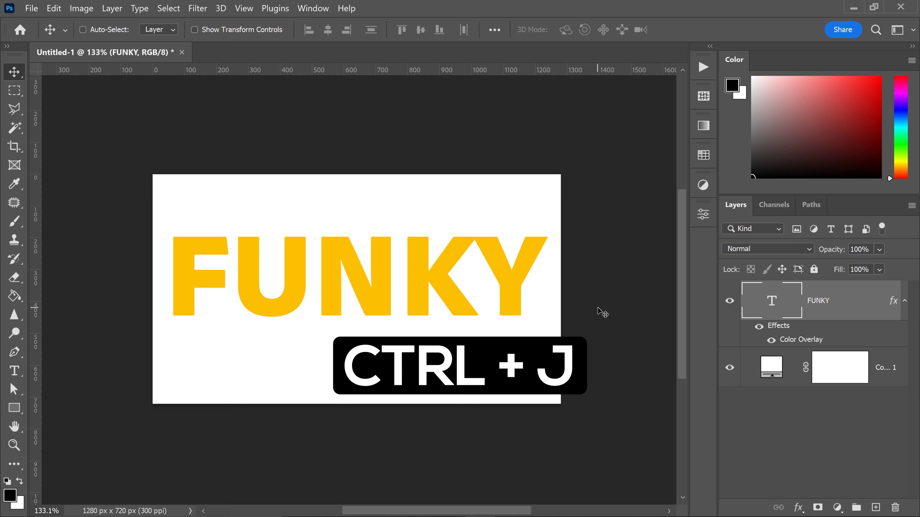
Step: Duplicate the FUNKY layer, place the copy beneath the original, and nudge it down about 20 px
{"action": "key", "text": "ctrl+j"}
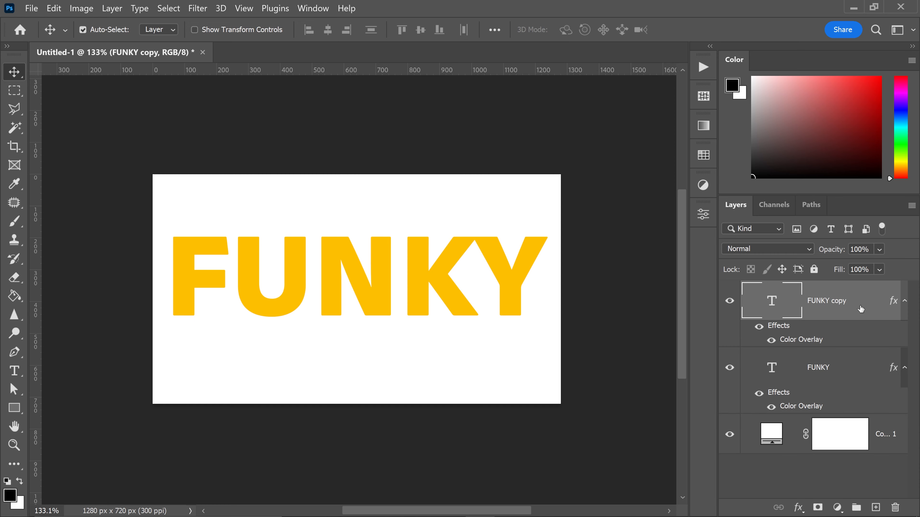
{"action": "left_click_drag", "start_coordinate": [858, 308], "coordinate": [858, 395]}
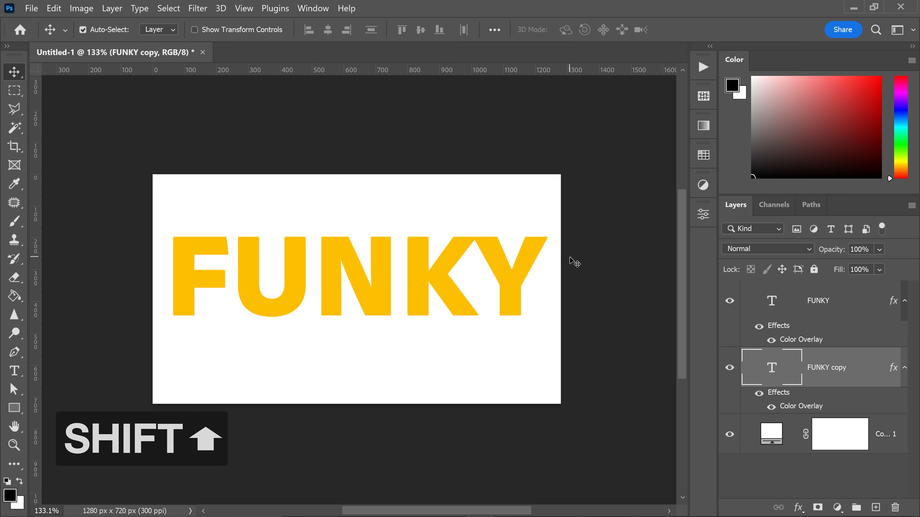
{"action": "key", "text": "shift+Down"}
{"action": "key", "text": "shift+Down"}
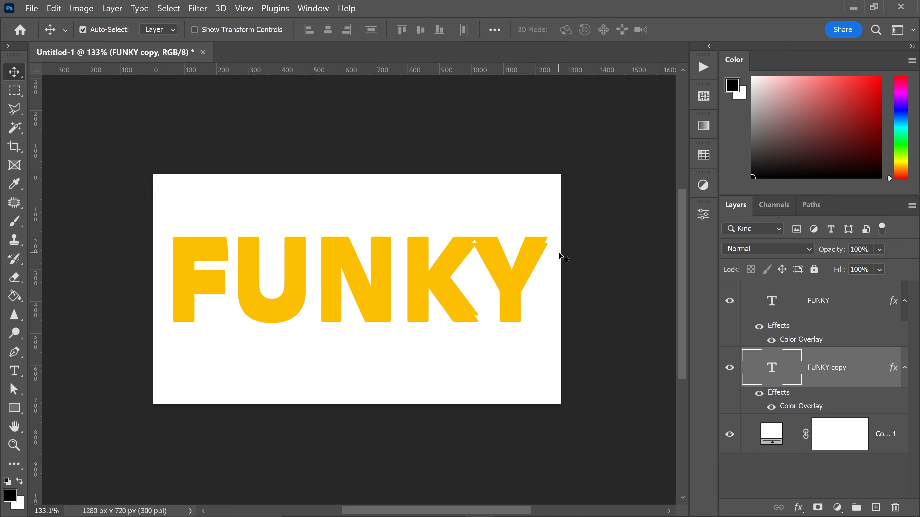
Step: Change the Color Overlay of the FUNKY copy layer to orange FF9000
{"action": "double_click", "coordinate": [852, 356]}
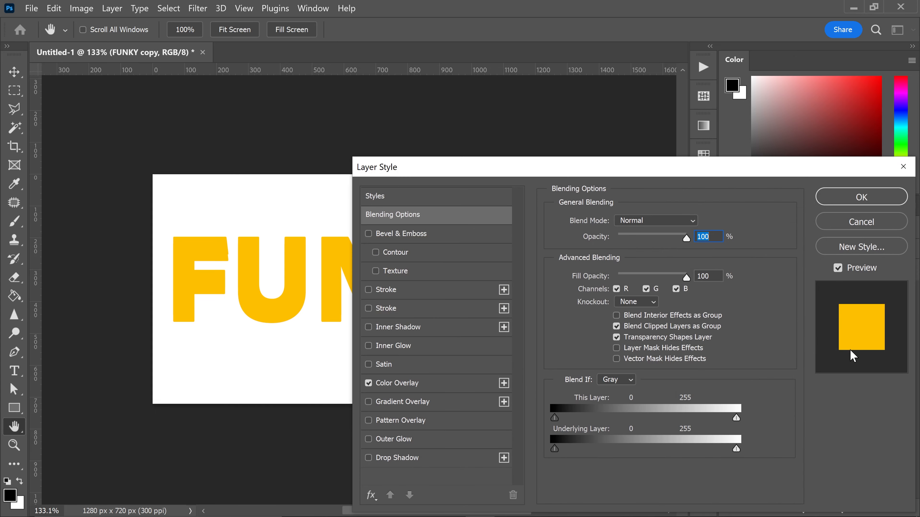
{"action": "left_click", "coordinate": [405, 389]}
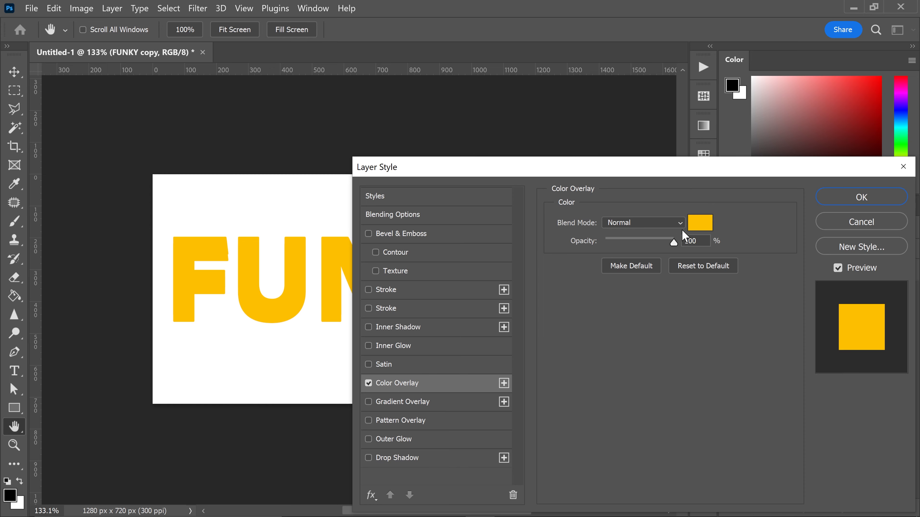
{"action": "left_click", "coordinate": [699, 222]}
{"action": "type", "text": "FF"}
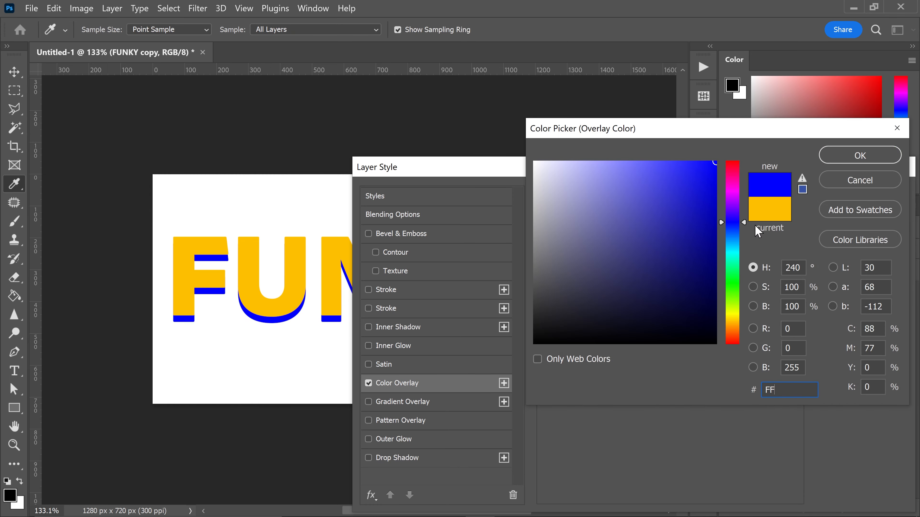
{"action": "type", "text": "9000"}
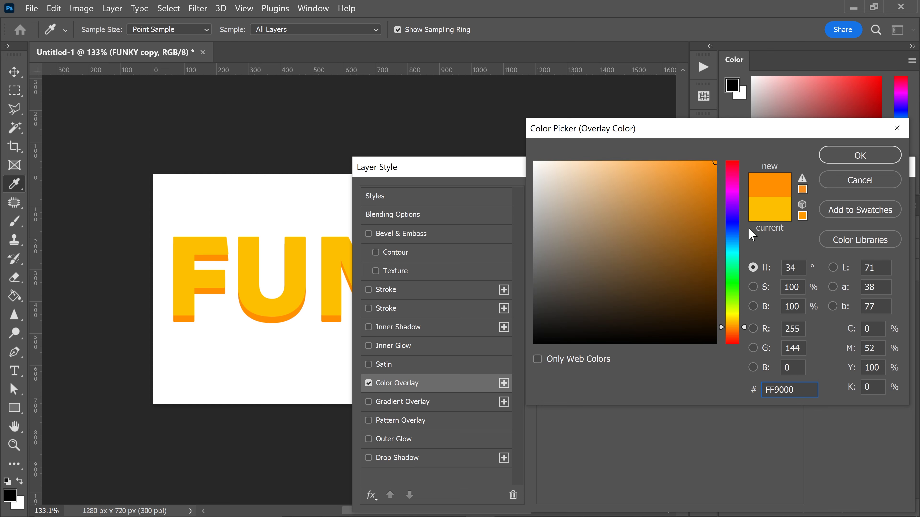
{"action": "left_click", "coordinate": [848, 157]}
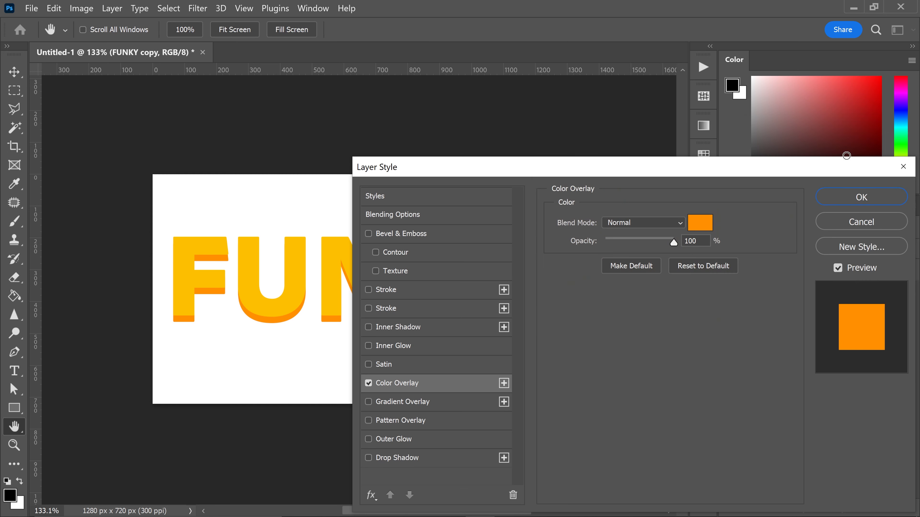
{"action": "left_click", "coordinate": [854, 197]}
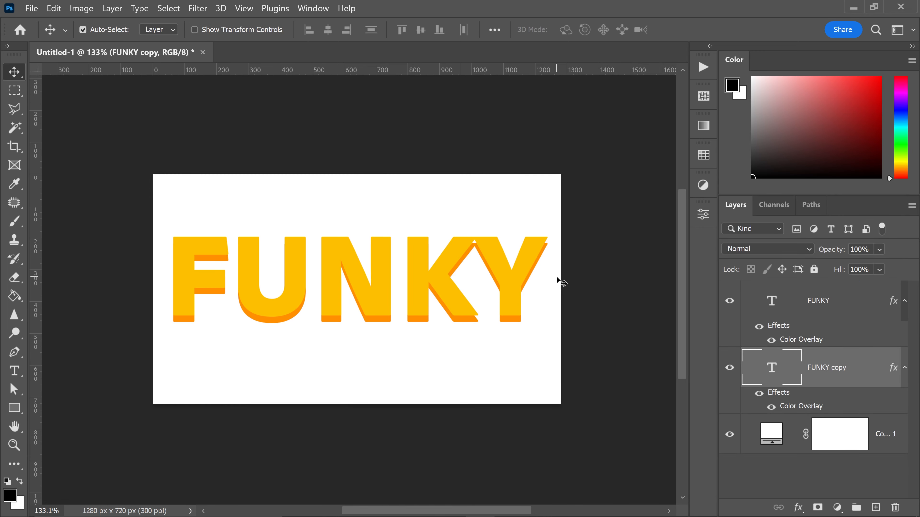
Step: Duplicate the FUNKY copy layer, place the duplicate beneath it, and nudge it down about 20 px
{"action": "key", "text": "ctrl+j"}
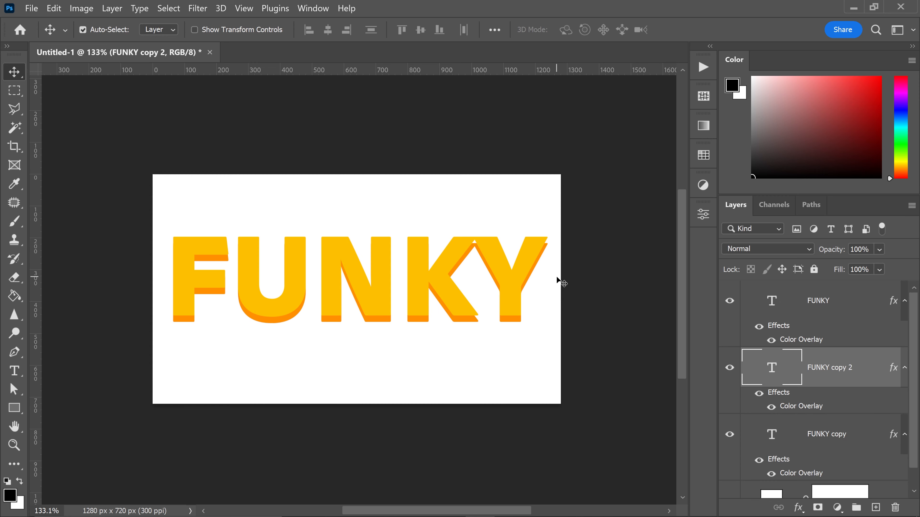
{"action": "left_click_drag", "start_coordinate": [852, 378], "coordinate": [833, 452]}
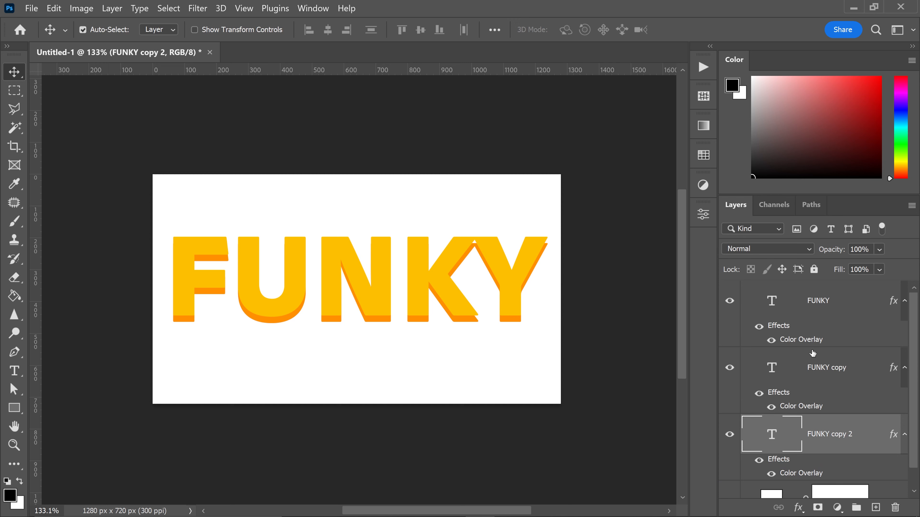
{"action": "key", "text": "Down"}
{"action": "key", "text": "Down"}
{"action": "key", "text": "Down"}
{"action": "key", "text": "Down"}
{"action": "key", "text": "Down"}
{"action": "key", "text": "Down"}
{"action": "key", "text": "Down"}
{"action": "key", "text": "Down"}
{"action": "key", "text": "Down"}
{"action": "key", "text": "Down"}
{"action": "key", "text": "Down"}
{"action": "key", "text": "Down"}
{"action": "key", "text": "Down"}
{"action": "key", "text": "Down"}
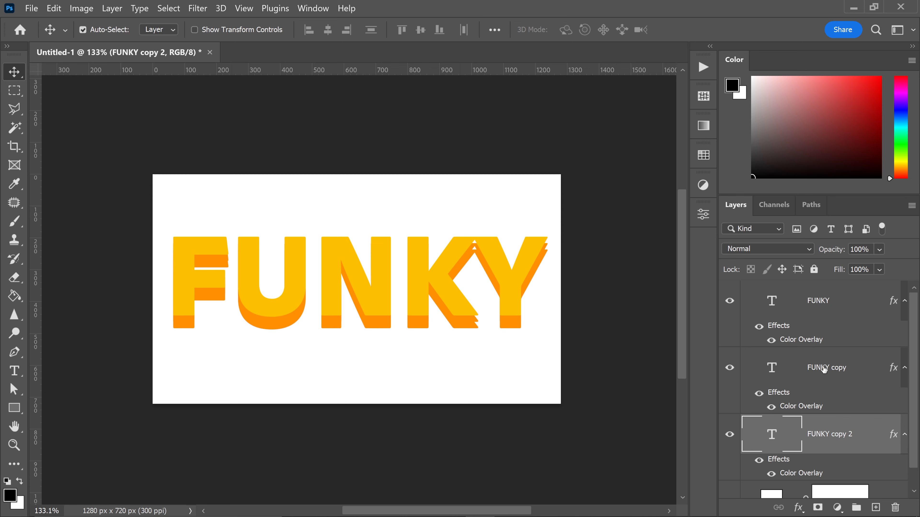
Step: Change the Color Overlay of the FUNKY copy 2 layer to red FF0000
{"action": "double_click", "coordinate": [868, 435]}
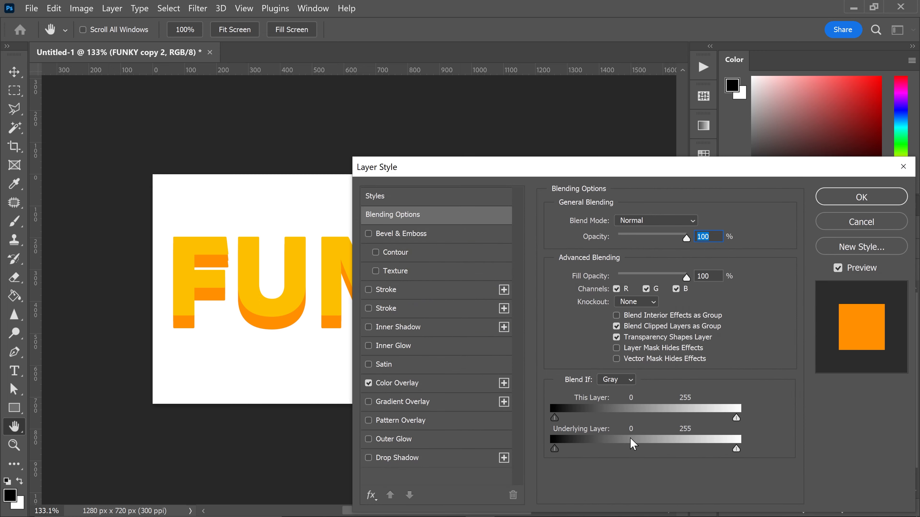
{"action": "left_click", "coordinate": [414, 384]}
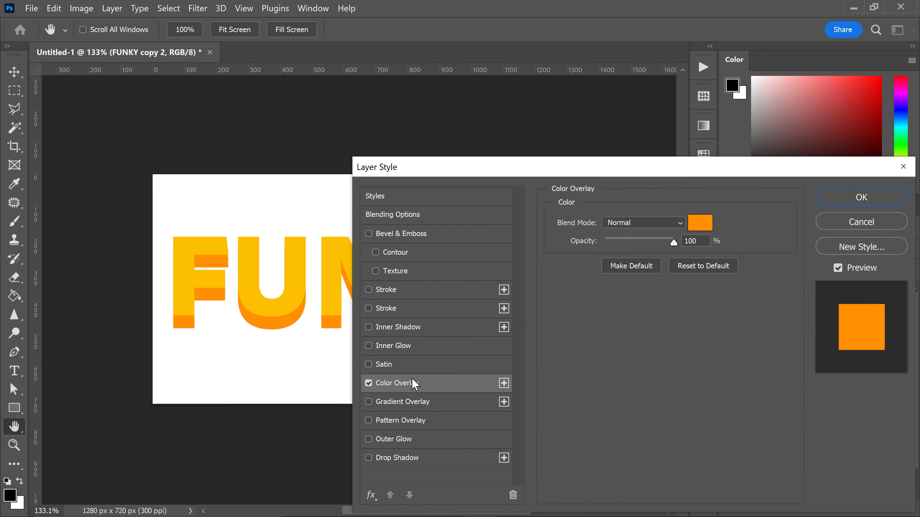
{"action": "left_click", "coordinate": [700, 228]}
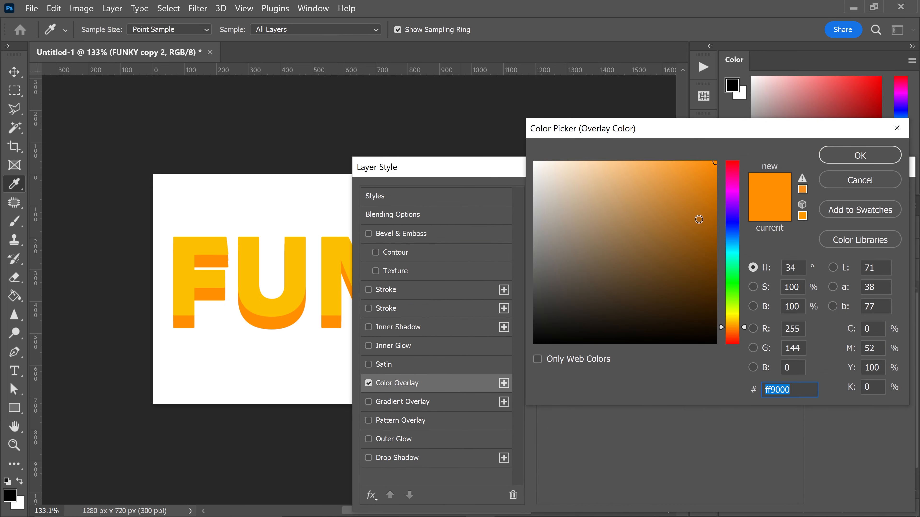
{"action": "type", "text": "FF0000"}
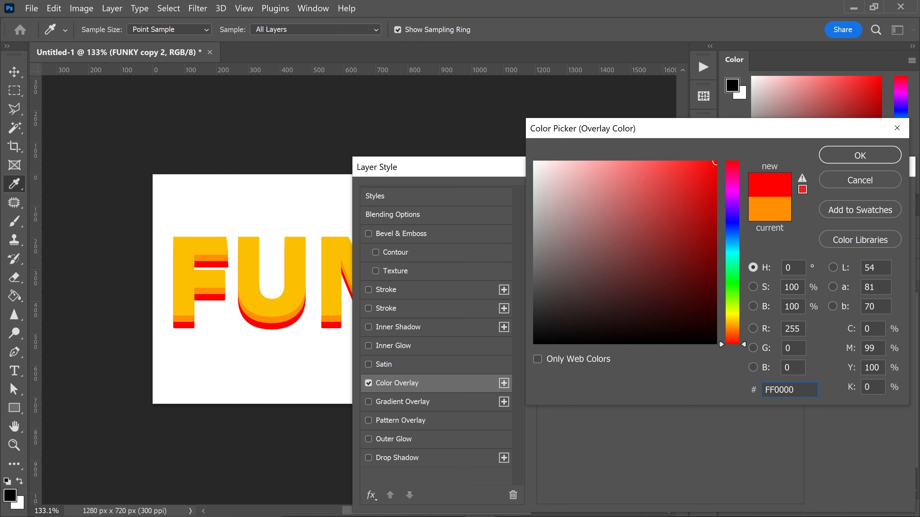
{"action": "left_click", "coordinate": [846, 164]}
{"action": "left_click", "coordinate": [848, 195]}
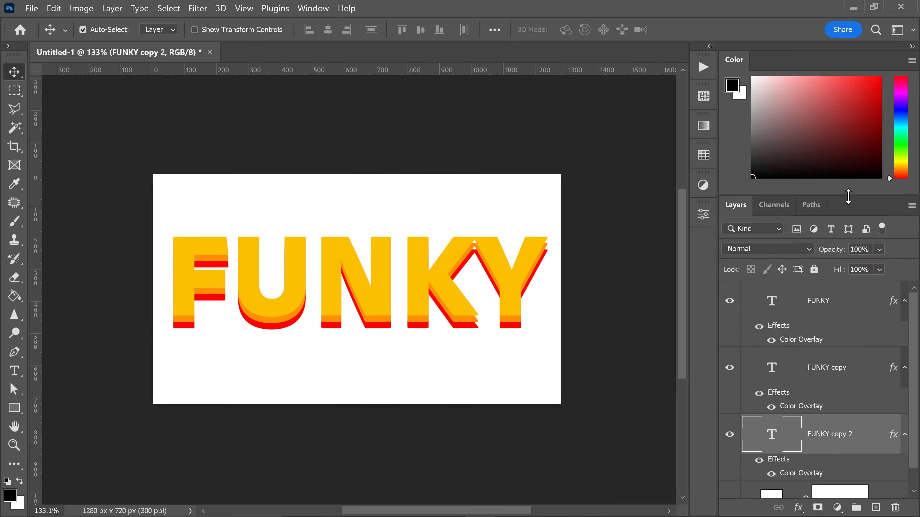
Step: Duplicate the FUNKY copy 2 layer and place the duplicate directly beneath it in the layer stack
{"action": "scroll", "coordinate": [845, 328], "scroll_direction": "down", "scroll_amount": 1}
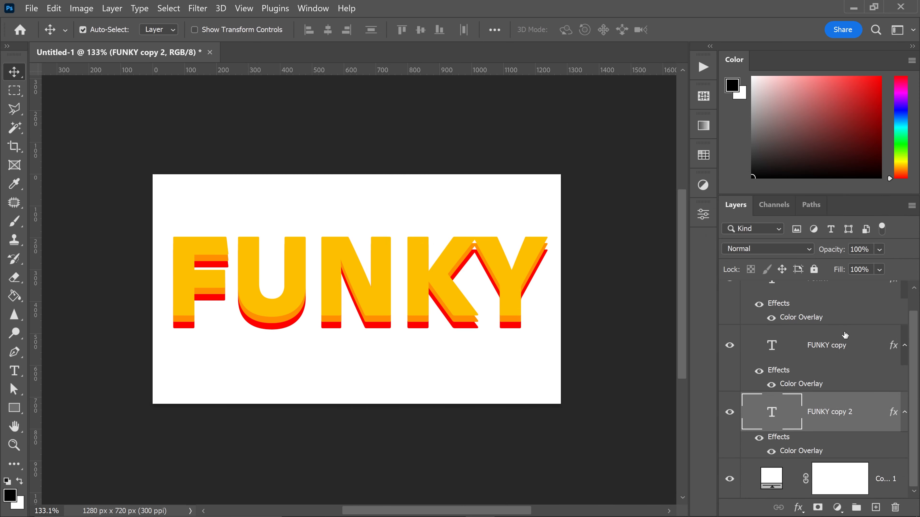
{"action": "key", "text": "ctrl+j"}
{"action": "scroll", "coordinate": [849, 332], "scroll_direction": "down", "scroll_amount": 3}
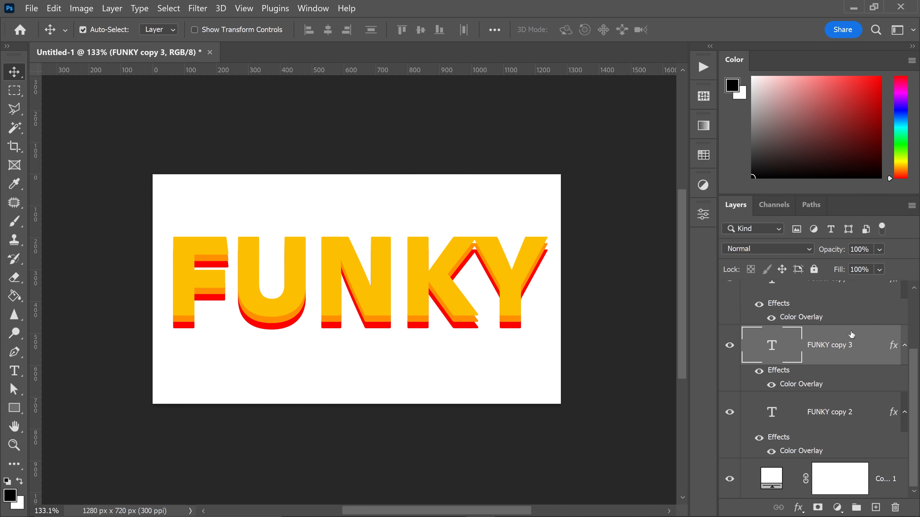
{"action": "left_click_drag", "start_coordinate": [851, 348], "coordinate": [840, 435]}
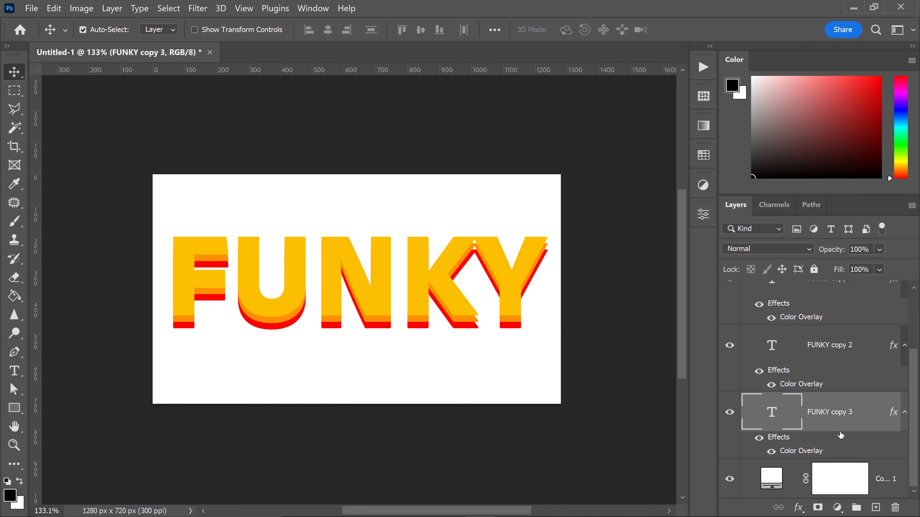
Step: Change the Color Overlay of the FUNKY copy 3 layer to purple 964AC0 and nudge the layer down about 20 px
{"action": "double_click", "coordinate": [872, 405]}
{"action": "left_click", "coordinate": [409, 383]}
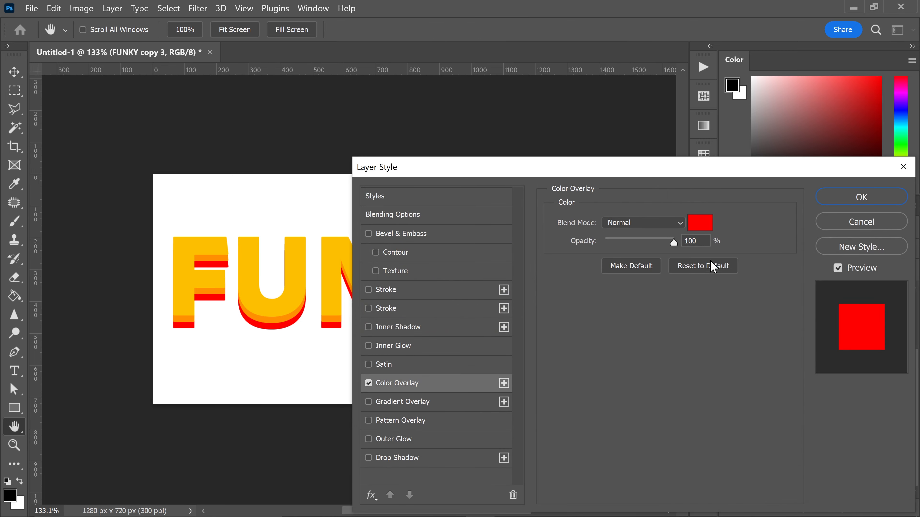
{"action": "left_click", "coordinate": [704, 227]}
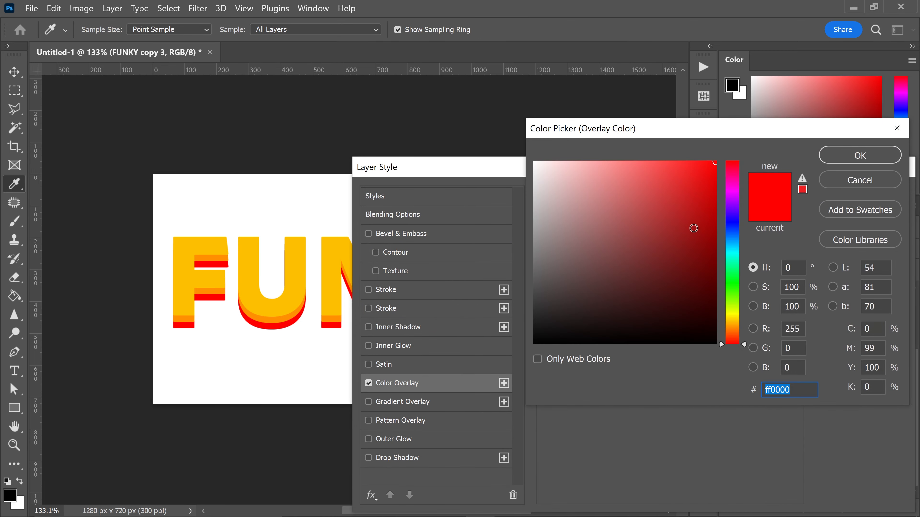
{"action": "type", "text": "964"}
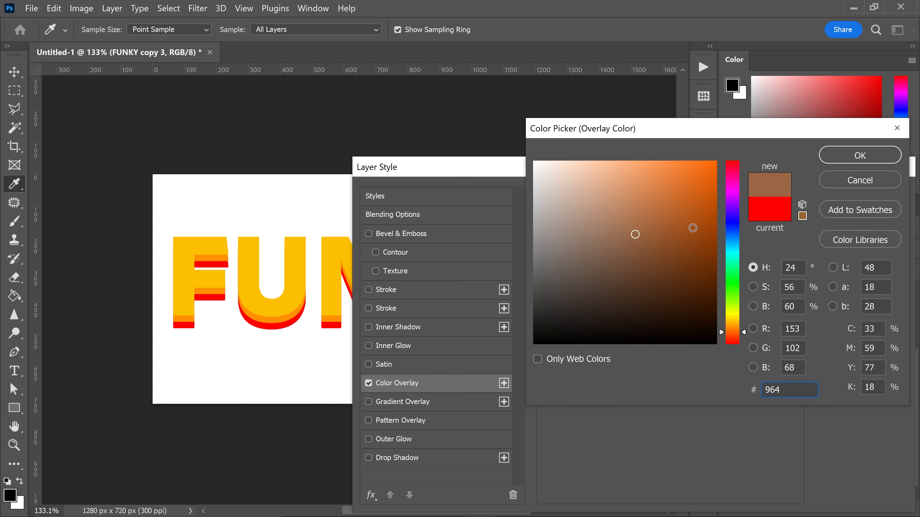
{"action": "type", "text": "AC0"}
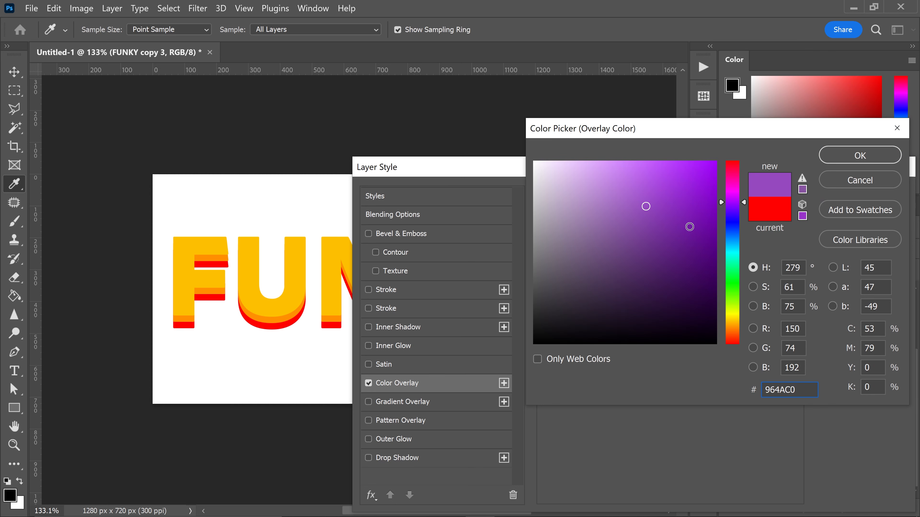
{"action": "left_click", "coordinate": [840, 152]}
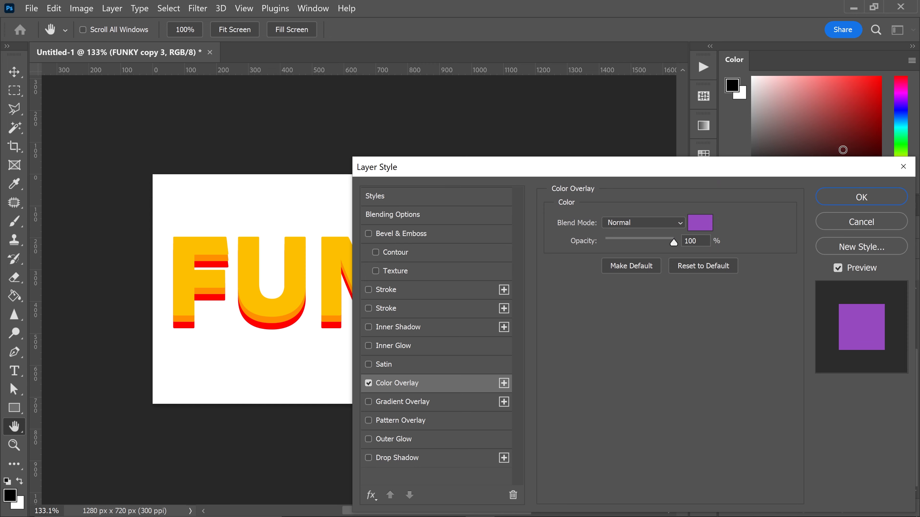
{"action": "left_click", "coordinate": [862, 197]}
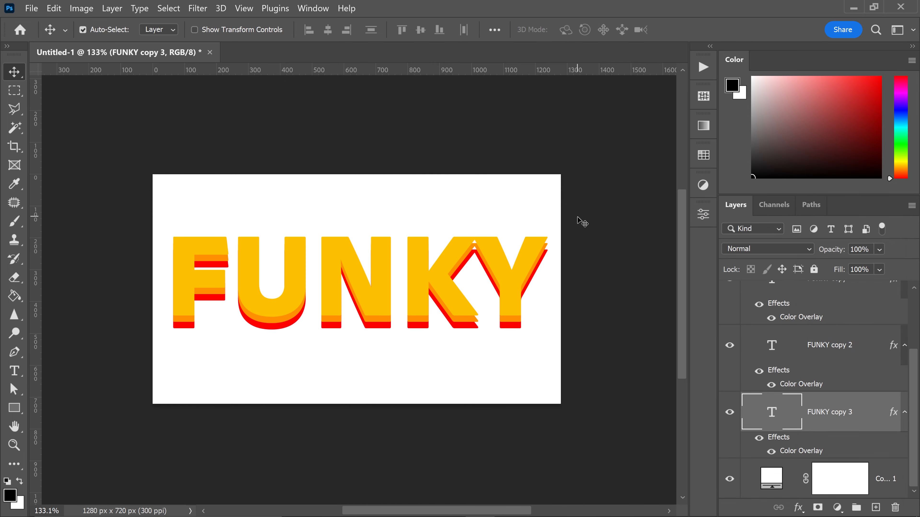
{"action": "key", "text": "shift+Down"}
{"action": "key", "text": "shift+Down"}
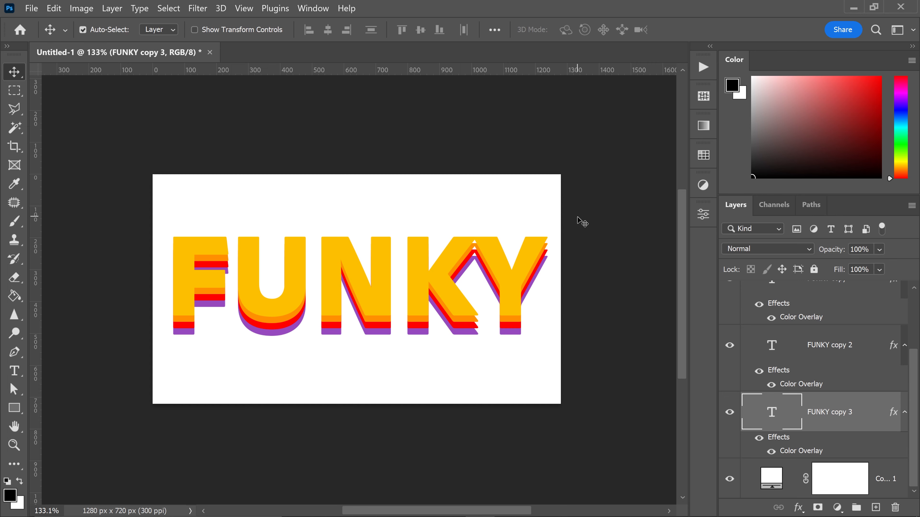
Step: Duplicate the FUNKY copy 3 layer beneath itself and set the duplicate's Color Overlay to dark purple 631D9E
{"action": "key", "text": "ctrl+j"}
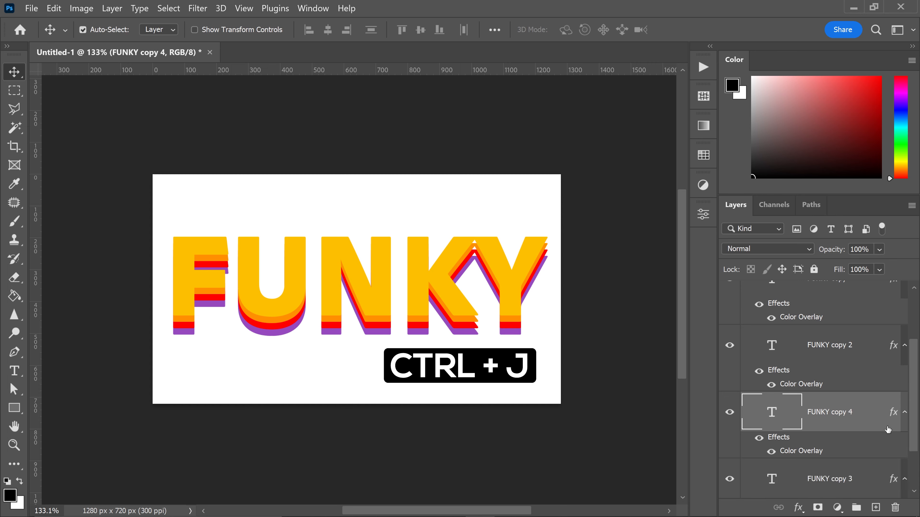
{"action": "left_click_drag", "start_coordinate": [835, 345], "coordinate": [828, 434]}
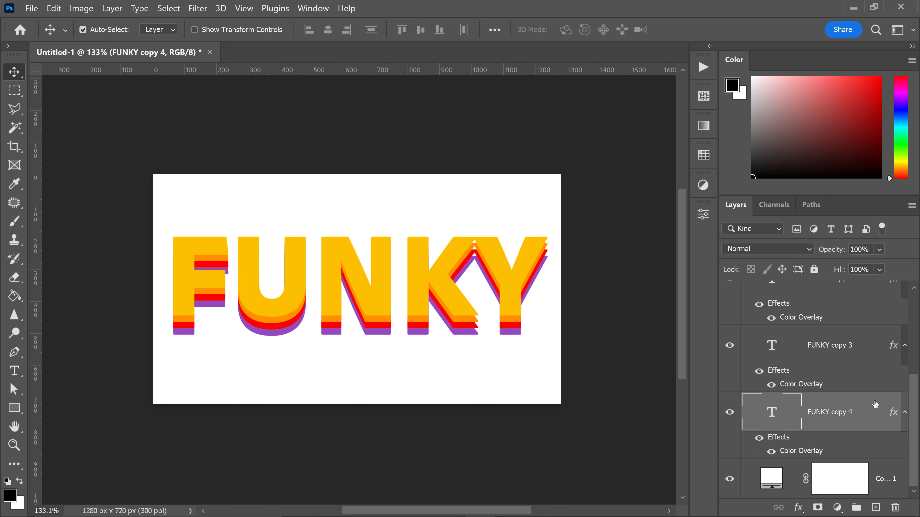
{"action": "double_click", "coordinate": [875, 405]}
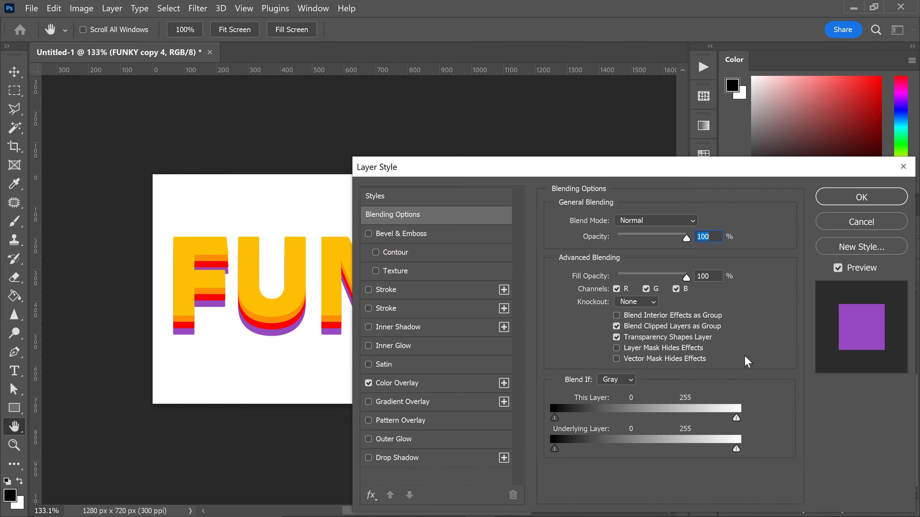
{"action": "left_click", "coordinate": [408, 381]}
{"action": "left_click", "coordinate": [700, 224]}
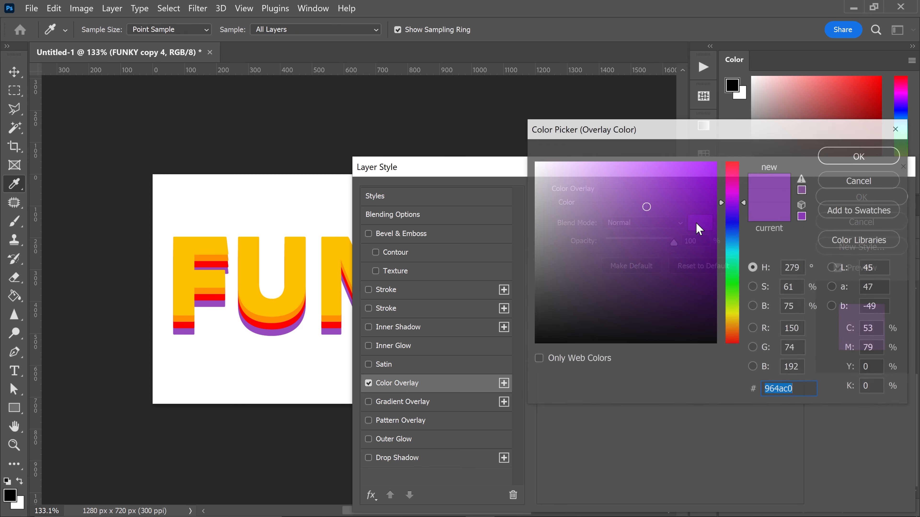
{"action": "type", "text": "6"}
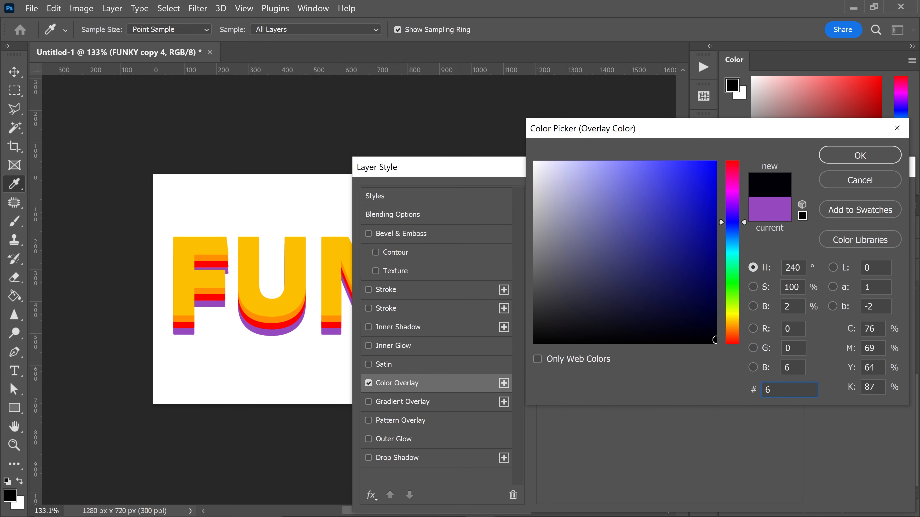
{"action": "type", "text": "31D"}
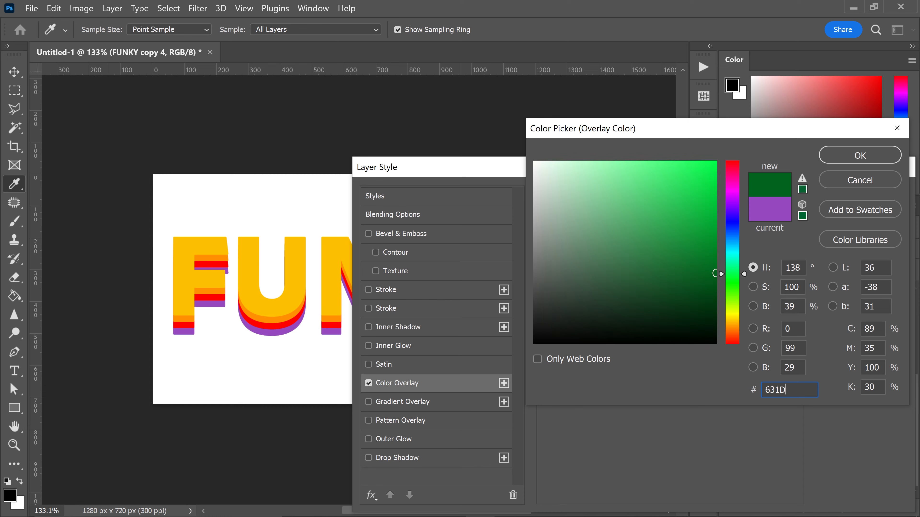
{"action": "type", "text": "9E"}
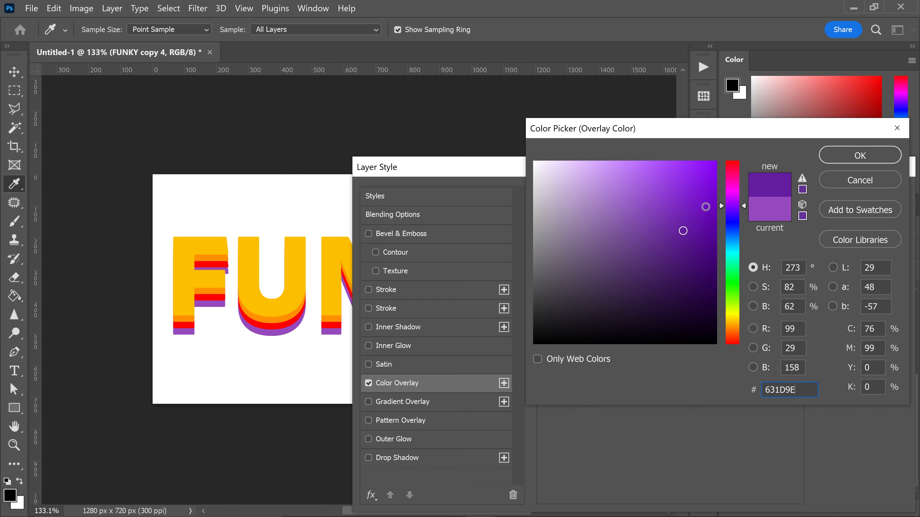
{"action": "left_click", "coordinate": [863, 161]}
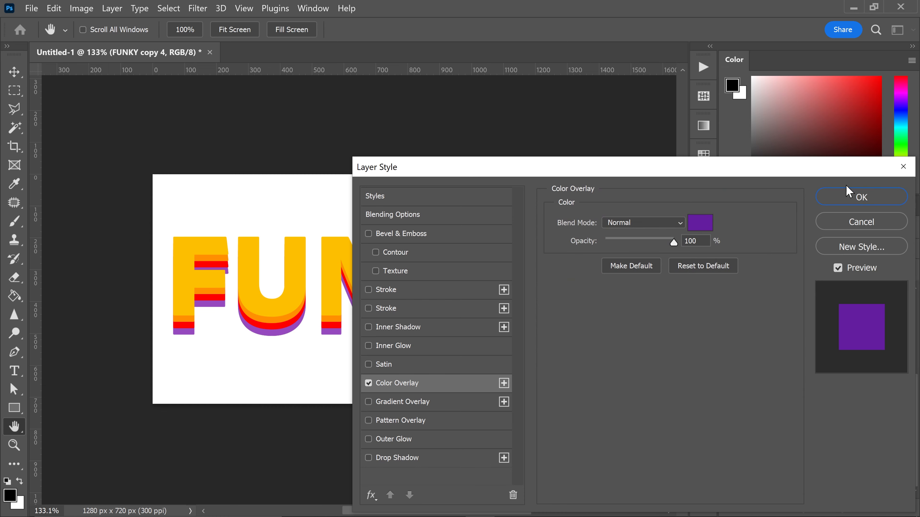
{"action": "left_click", "coordinate": [861, 197]}
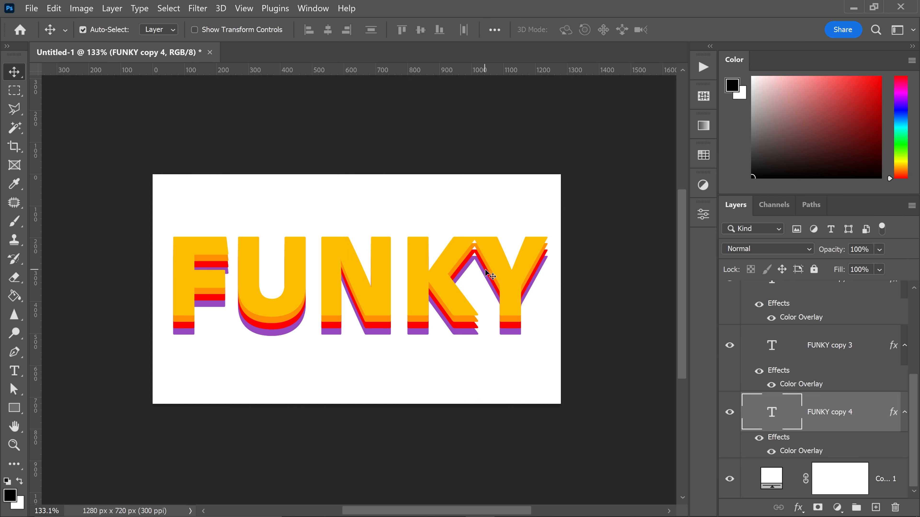
Step: Nudge the dark purple FUNKY copy 4 layer down about 20 px below the lighter purple copy
{"action": "key", "text": "shift+Down"}
{"action": "key", "text": "Down"}
{"action": "key", "text": "Down"}
{"action": "key", "text": "Down"}
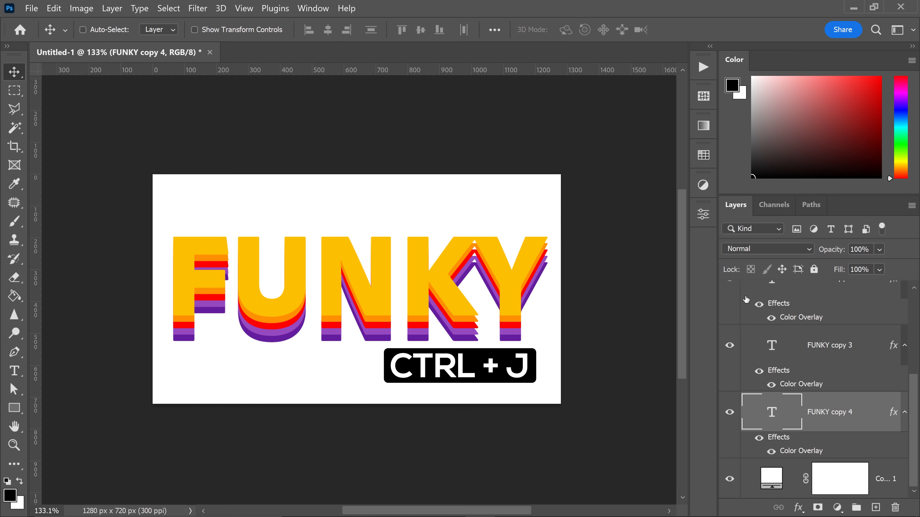
Step: Duplicate the FUNKY copy 4 layer and place the duplicate directly beneath it in the layer stack
{"action": "key", "text": "ctrl+j"}
{"action": "scroll", "coordinate": [850, 349], "scroll_direction": "down", "scroll_amount": 1}
{"action": "left_click_drag", "start_coordinate": [850, 346], "coordinate": [840, 426]}
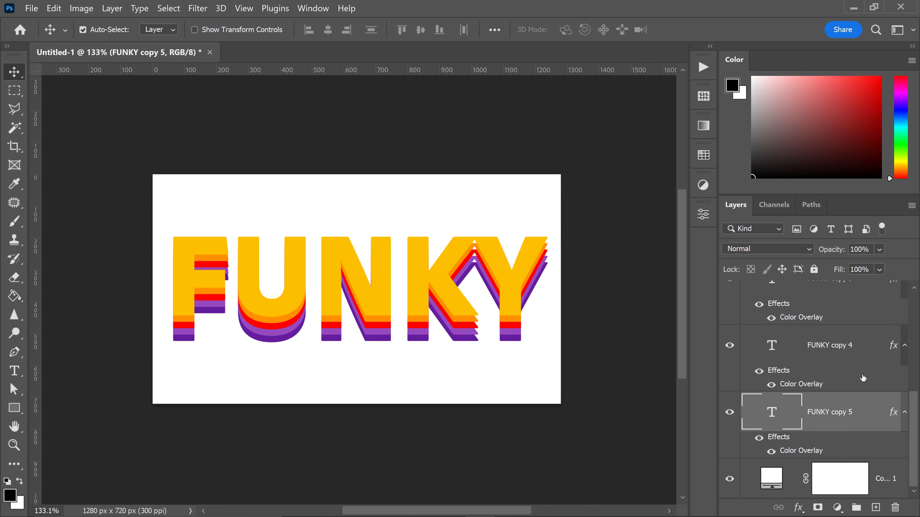
Step: Change the Color Overlay of the FUNKY copy 5 layer to dark blue 271465 and nudge the layer down about 20 px
{"action": "double_click", "coordinate": [878, 405]}
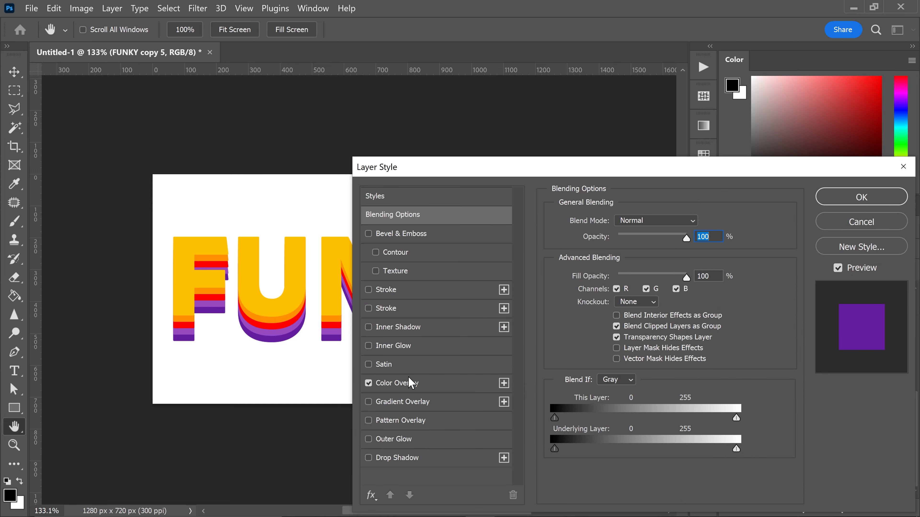
{"action": "left_click", "coordinate": [413, 383]}
{"action": "left_click", "coordinate": [700, 222]}
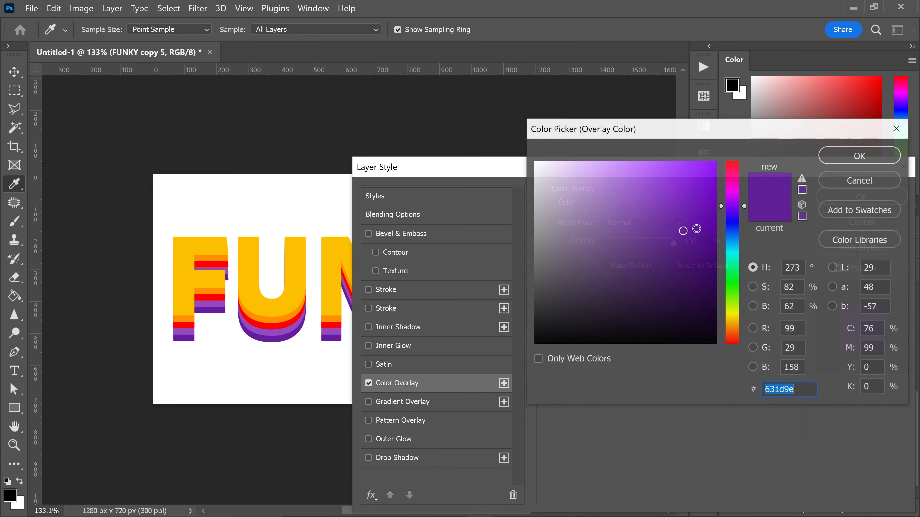
{"action": "type", "text": "271465"}
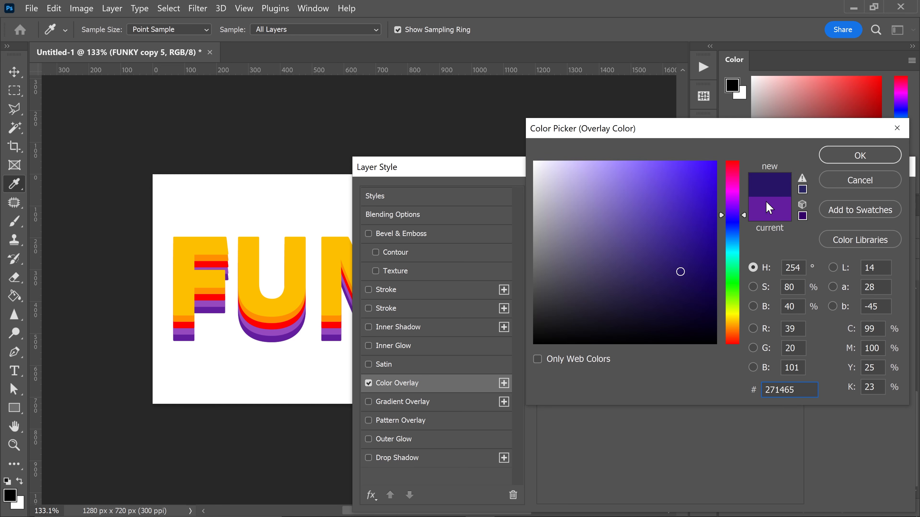
{"action": "left_click", "coordinate": [839, 161]}
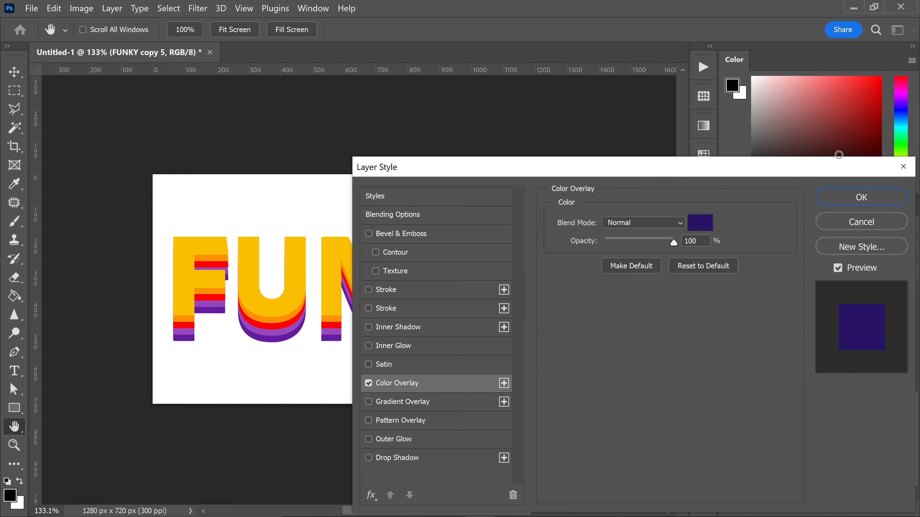
{"action": "left_click", "coordinate": [831, 199]}
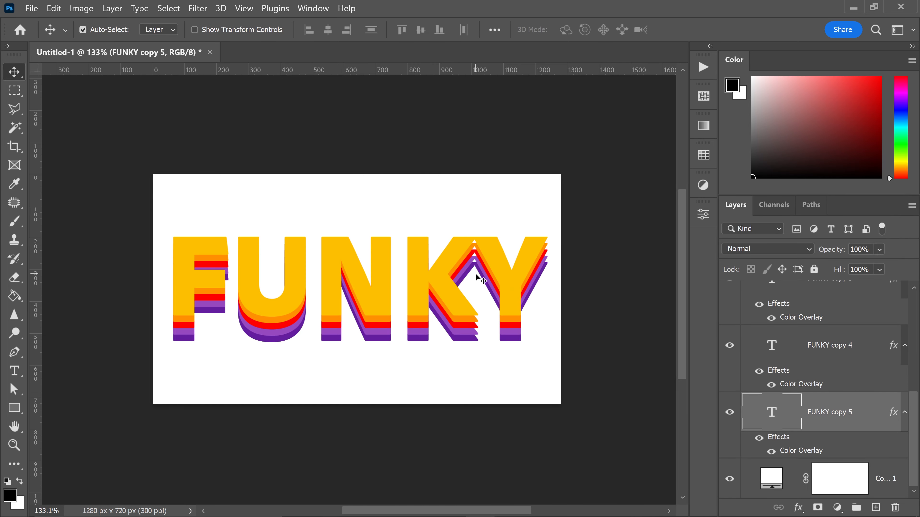
{"action": "key", "text": "shift+Down"}
{"action": "key", "text": "shift+Down"}
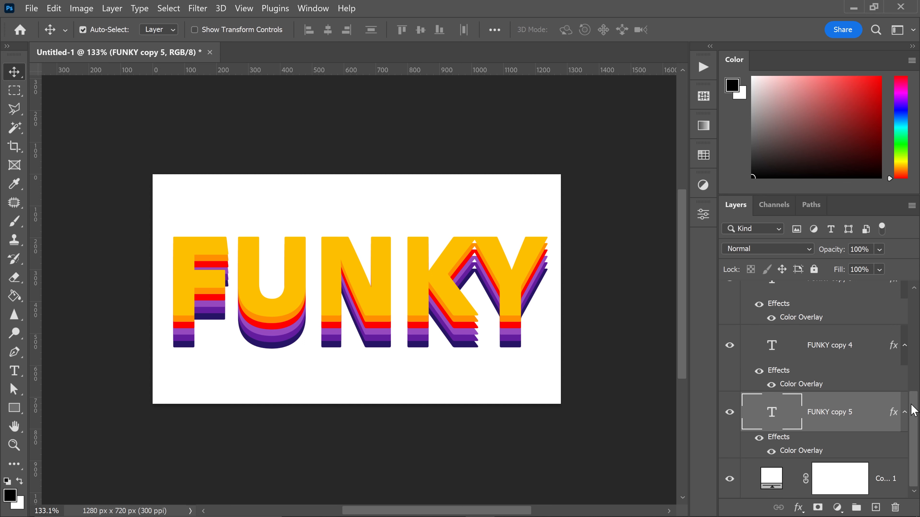
Step: Group all the FUNKY text layers, from the original FUNKY down to FUNKY copy 5, into one layer group
{"action": "scroll", "coordinate": [894, 411], "scroll_direction": "up", "scroll_amount": 5}
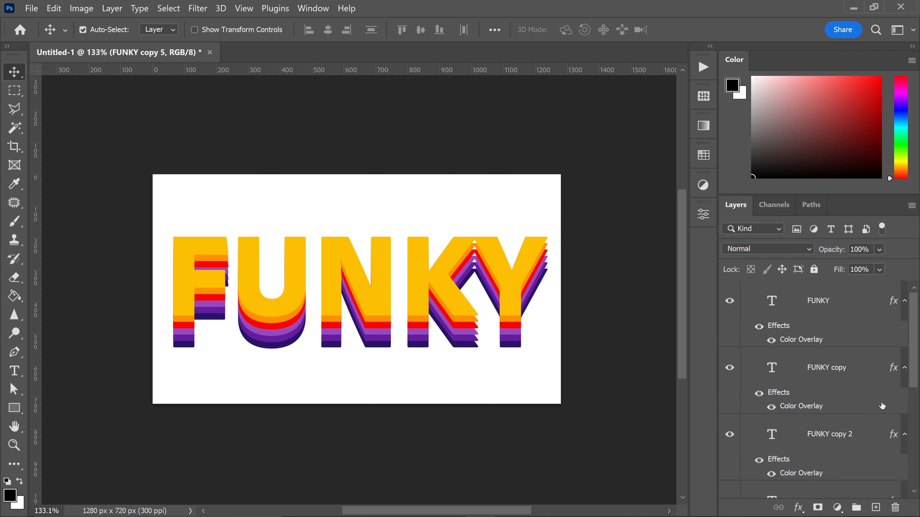
{"action": "left_click", "coordinate": [833, 319]}
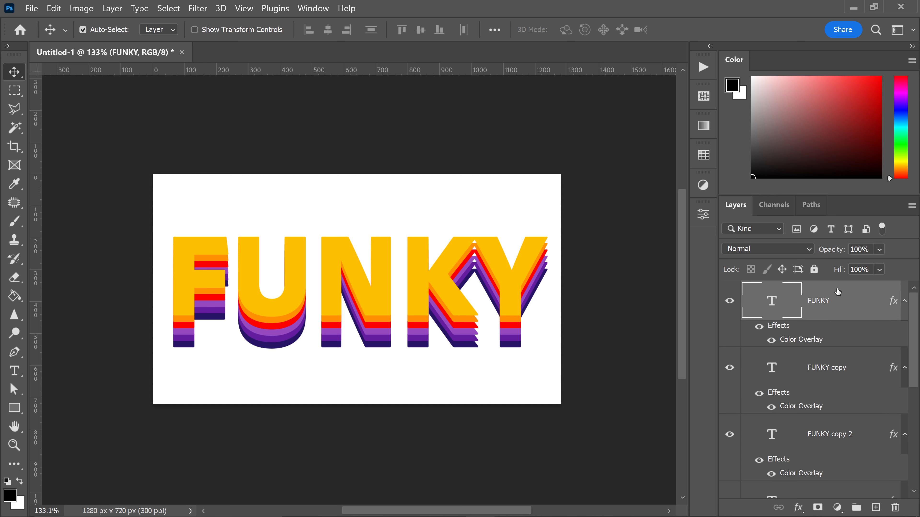
{"action": "scroll", "coordinate": [841, 325], "scroll_direction": "down", "scroll_amount": 5}
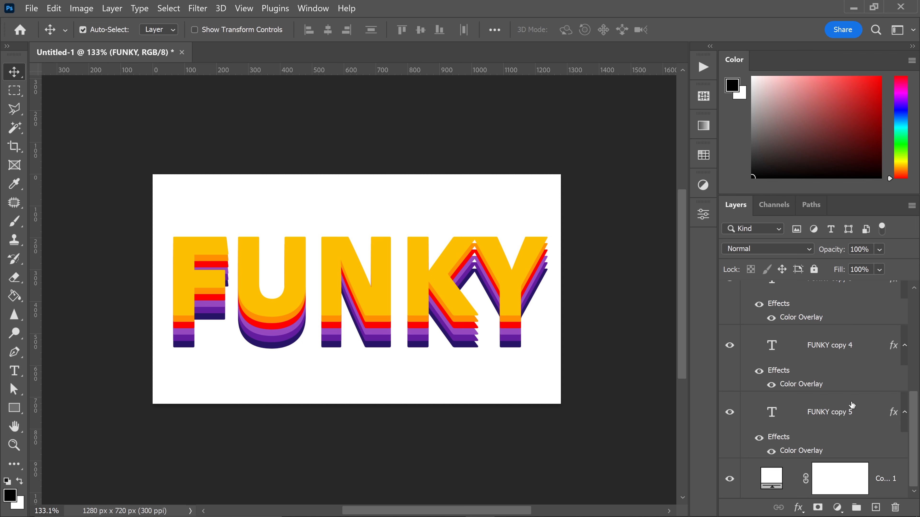
{"action": "left_click", "coordinate": [845, 411], "text": "shift"}
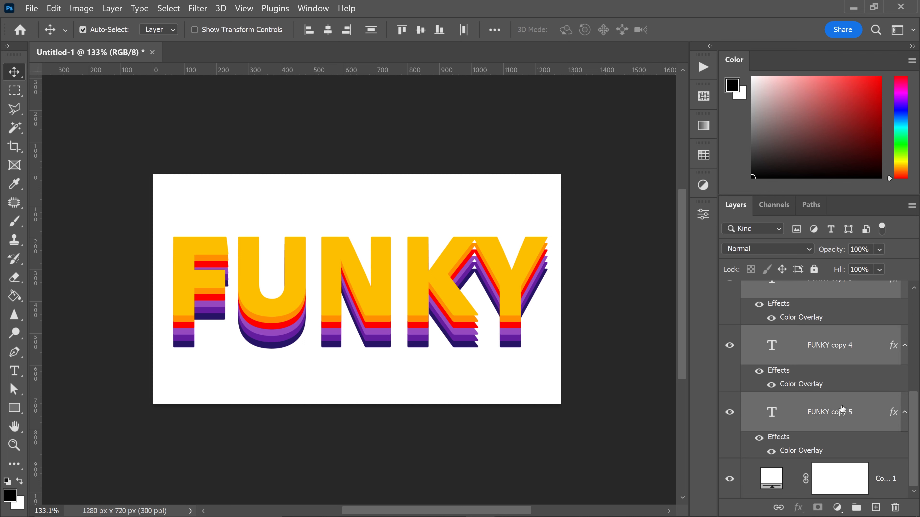
{"action": "key", "text": "ctrl+g"}
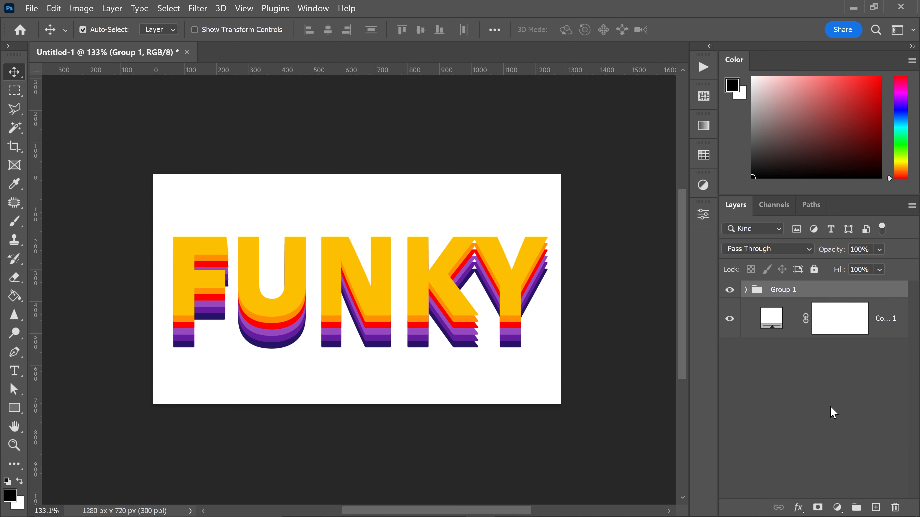
Step: Add a Drop Shadow to the Group 1 layer group with 30% opacity and a 22 px distance
{"action": "double_click", "coordinate": [823, 292]}
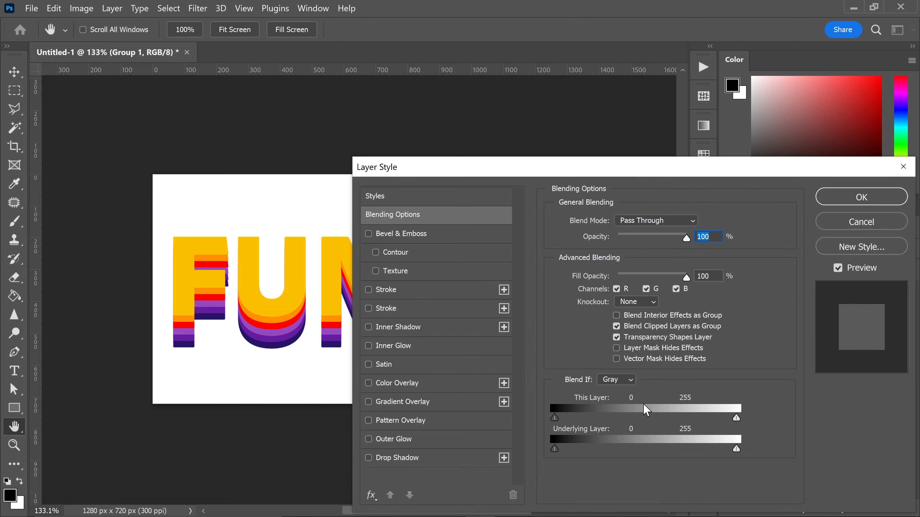
{"action": "left_click", "coordinate": [407, 461]}
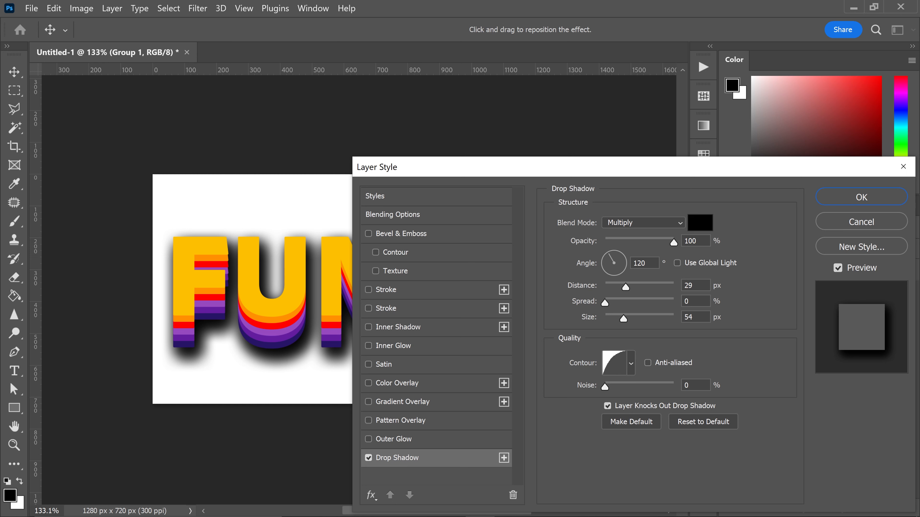
{"action": "left_click_drag", "start_coordinate": [696, 241], "coordinate": [688, 241]}
{"action": "type", "text": "30"}
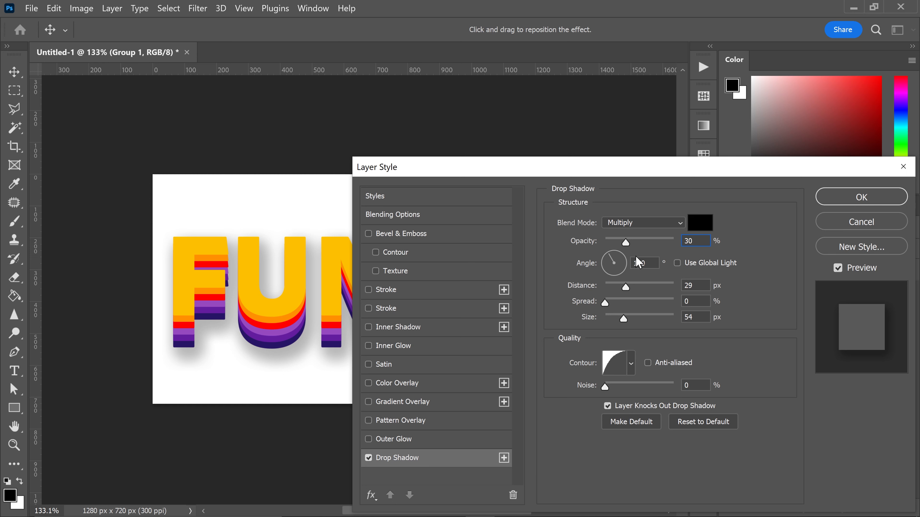
{"action": "left_click", "coordinate": [686, 288]}
{"action": "type", "text": "22"}
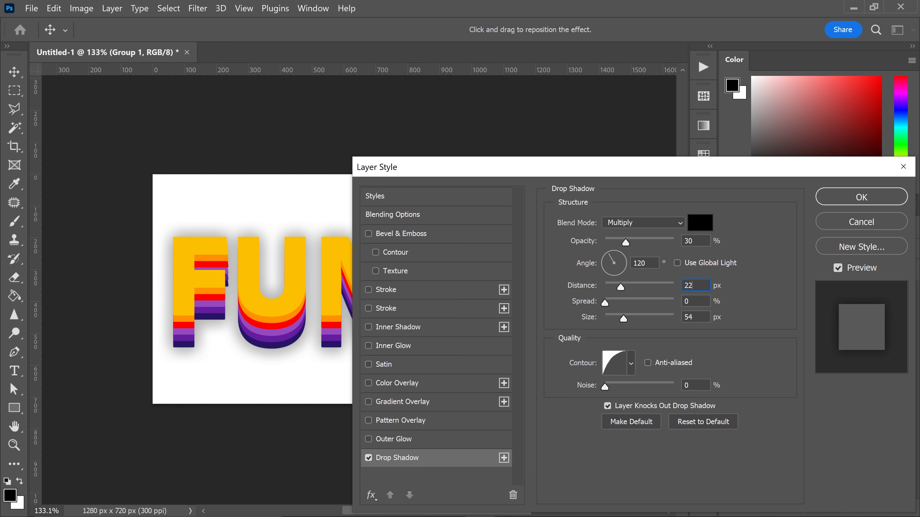
Step: Set the drop shadow's size to 39 px, choose the half-round contour, and apply the layer style
{"action": "key", "text": "Tab"}
{"action": "key", "text": "Tab"}
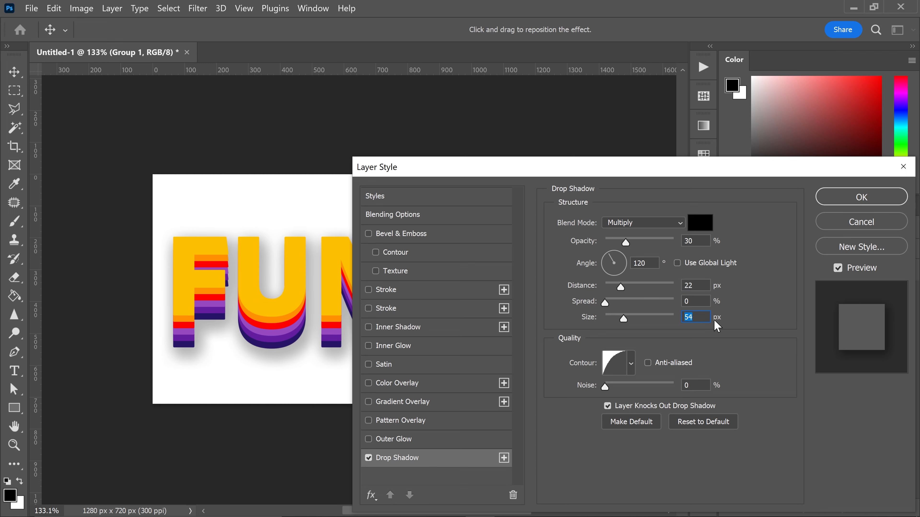
{"action": "type", "text": "39"}
{"action": "left_click", "coordinate": [632, 364]}
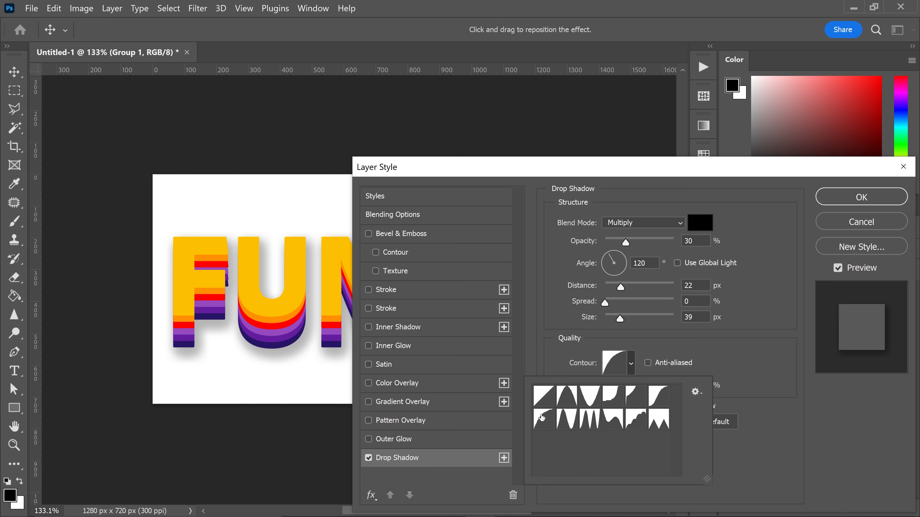
{"action": "double_click", "coordinate": [555, 422]}
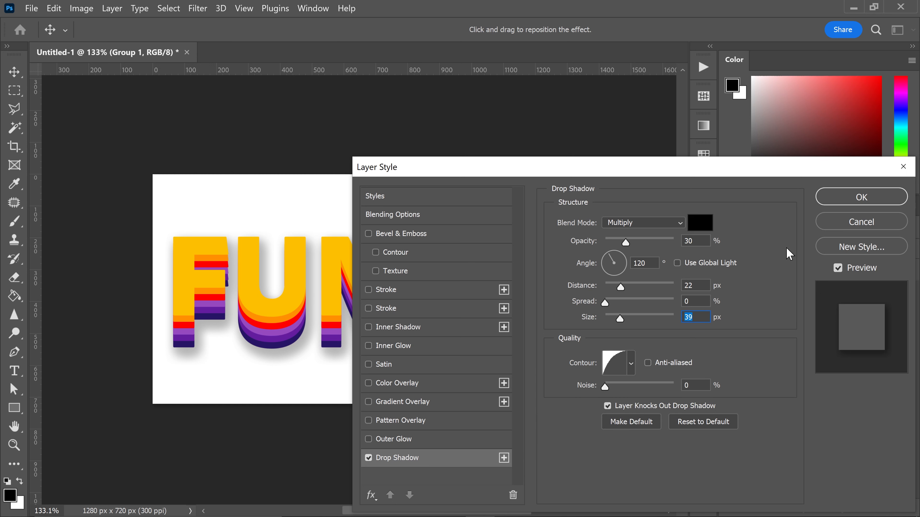
{"action": "left_click", "coordinate": [834, 197]}
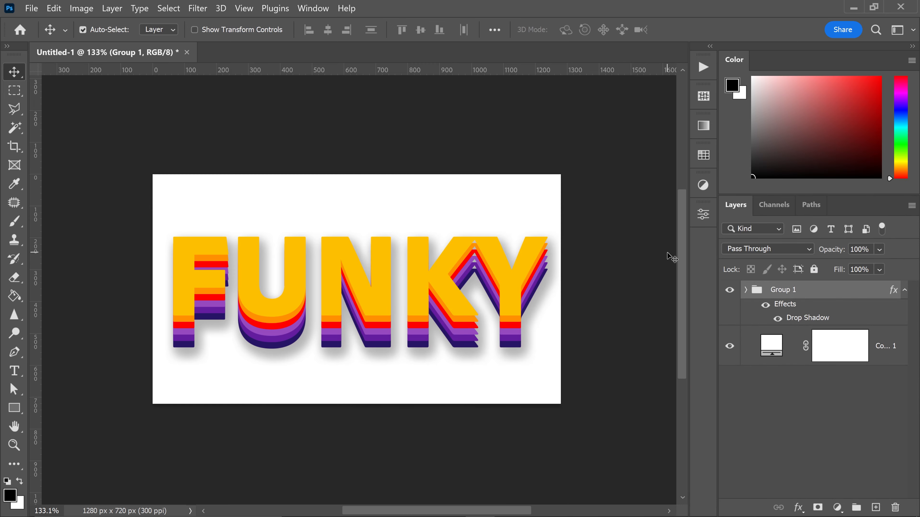